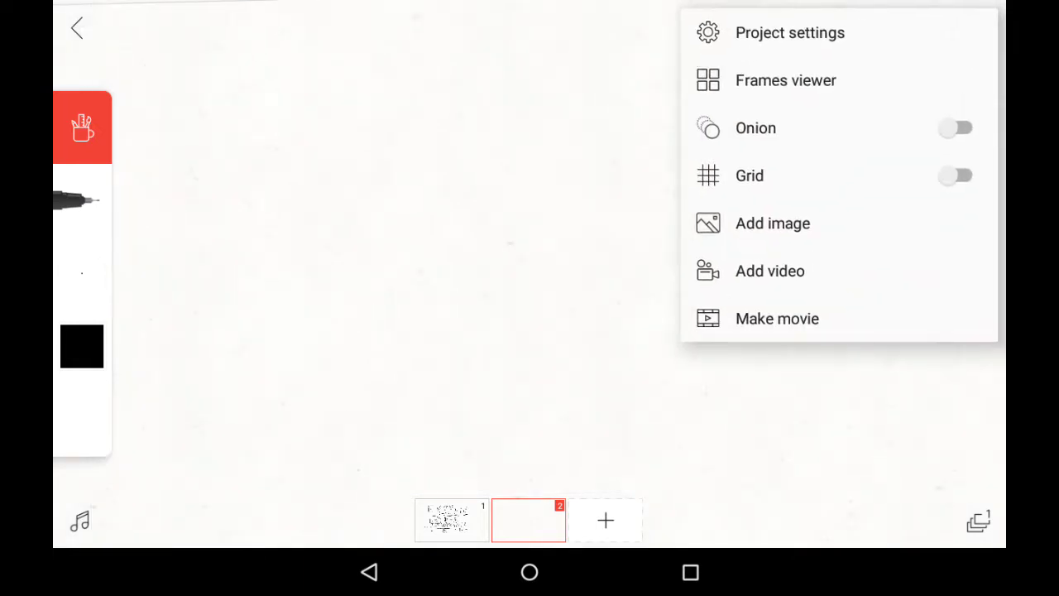
# - Switch the Onion skin setting off in the overflow menu, then close the menu
pyautogui.click(372, 248)
pyautogui.scroll(5, 529, 248)
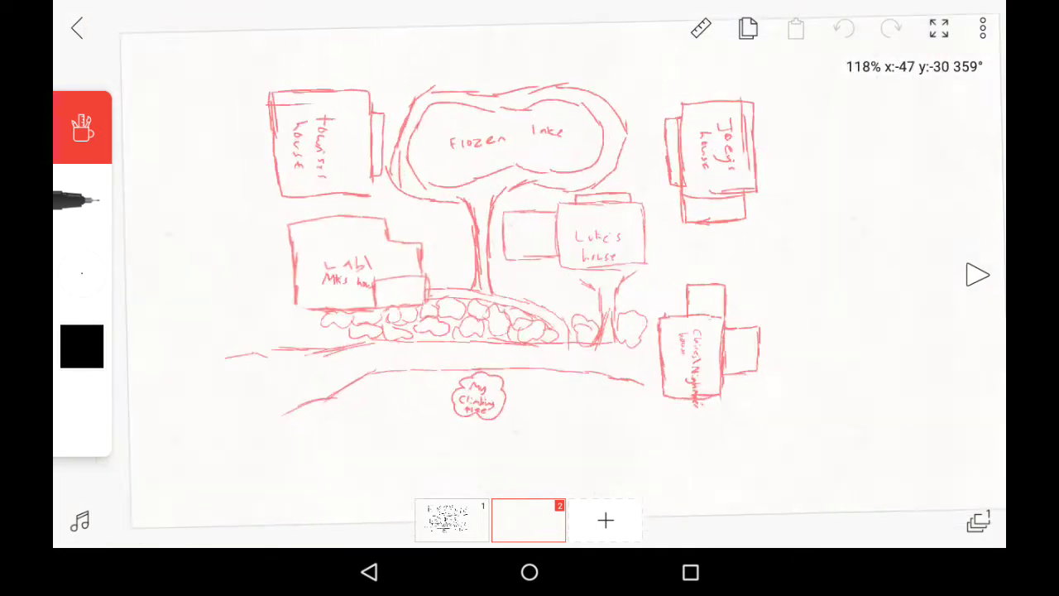
pyautogui.click(983, 29)
pyautogui.click(960, 128)
pyautogui.click(413, 331)
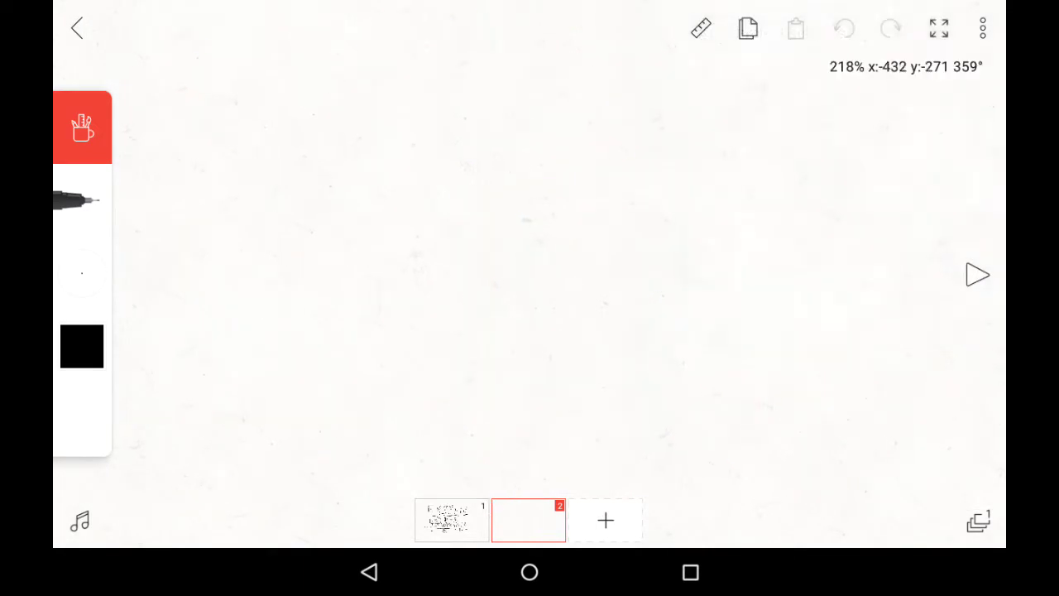
# - Sketch the head circle and spine, then lasso the drawing and move it higher
pyautogui.moveTo(546, 112); pyautogui.dragTo(612, 380)
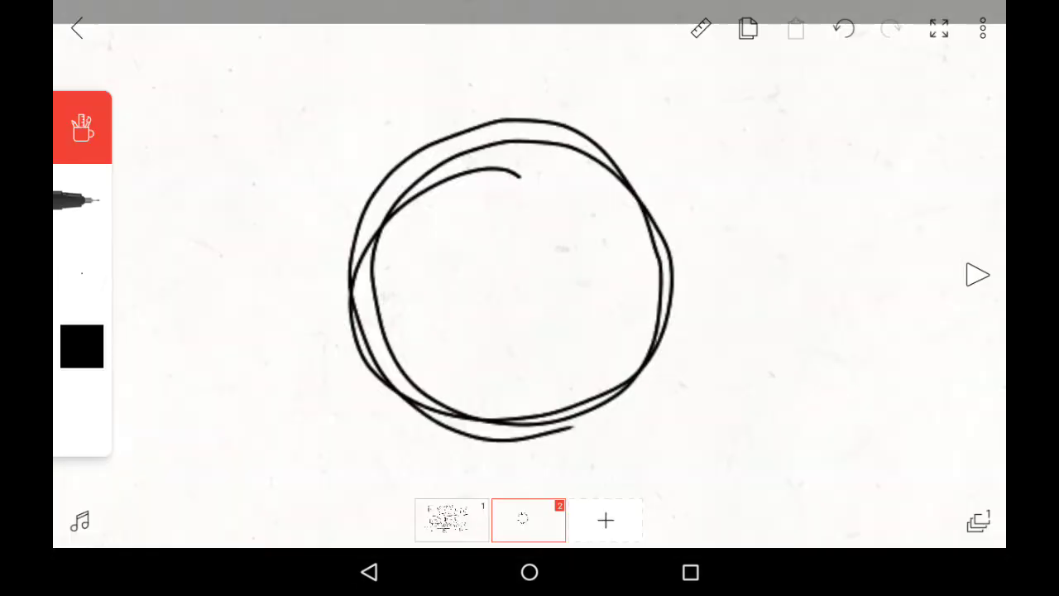
pyautogui.scroll(-4, 529, 249)
pyautogui.scroll(-2, 529, 248)
pyautogui.moveTo(476, 129); pyautogui.dragTo(561, 228)
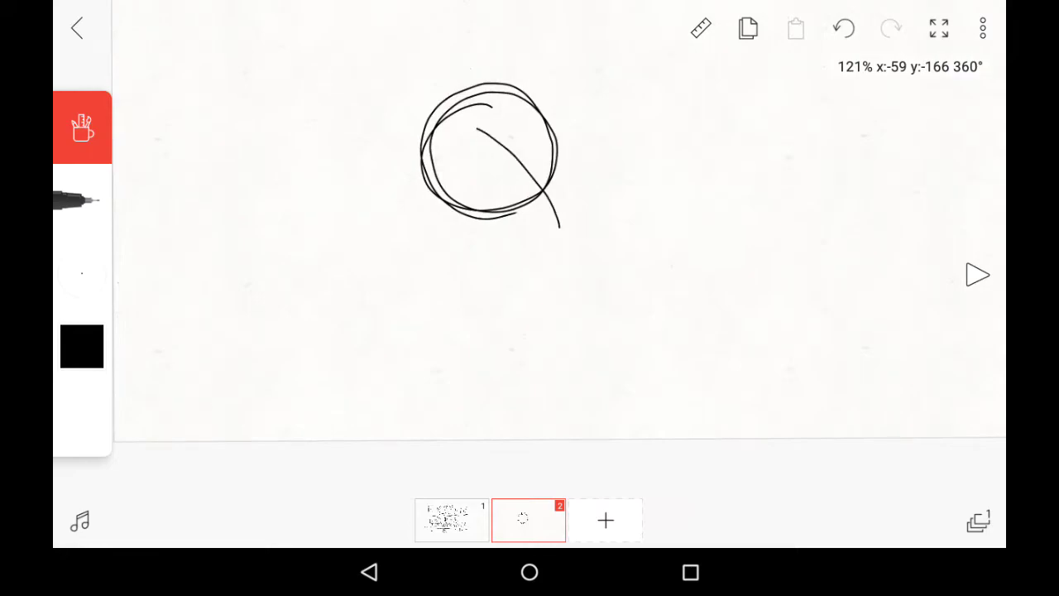
pyautogui.scroll(-3, 530, 248)
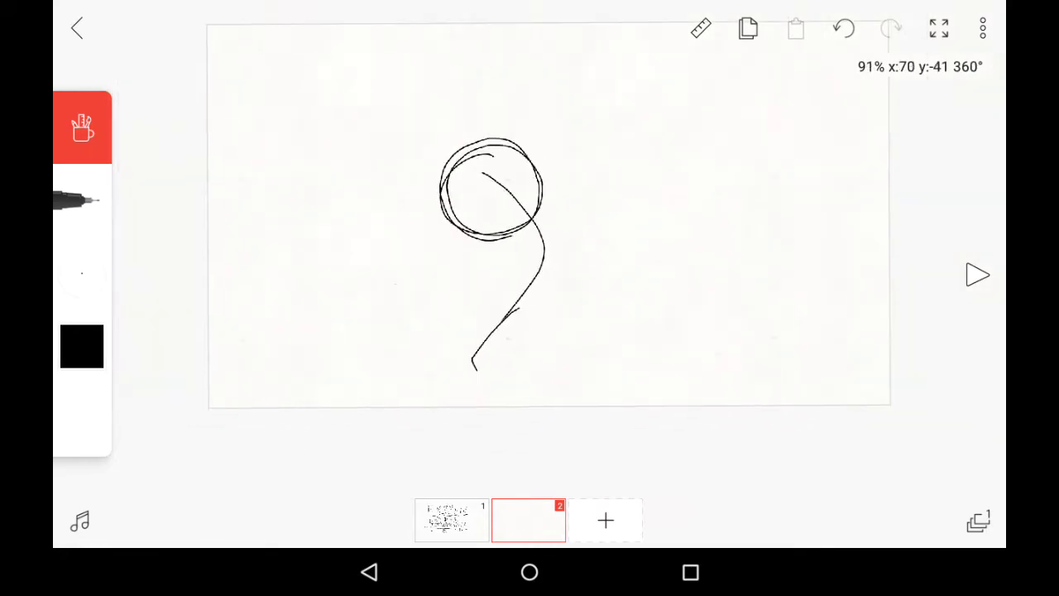
pyautogui.scroll(-2, 530, 248)
pyautogui.click(82, 198)
pyautogui.click(82, 273)
pyautogui.moveTo(588, 140)
pyautogui.mouseDown()
pyautogui.moveTo(622, 327)
pyautogui.moveTo(413, 165)
pyautogui.mouseUp()
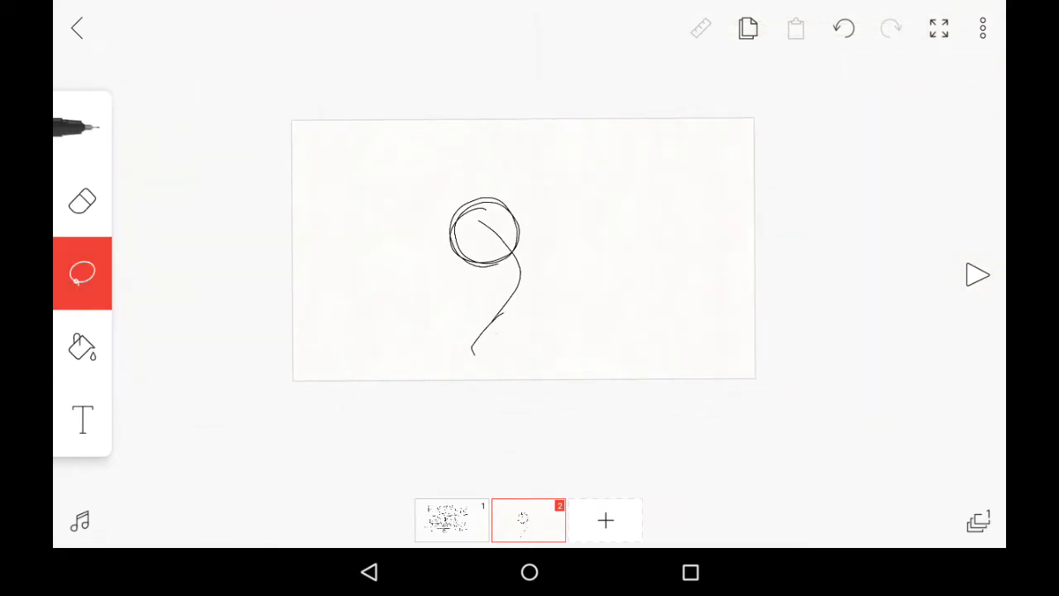
pyautogui.moveTo(499, 269); pyautogui.dragTo(502, 195)
# - Draw the back and leg lines that extend the body outline
pyautogui.click(82, 128)
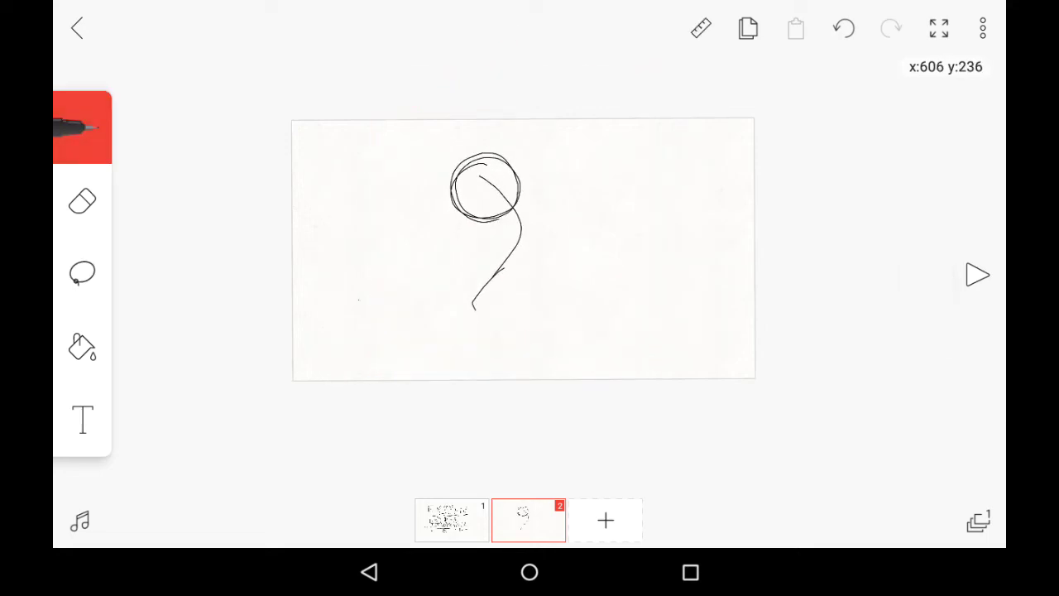
pyautogui.scroll(3, 529, 248)
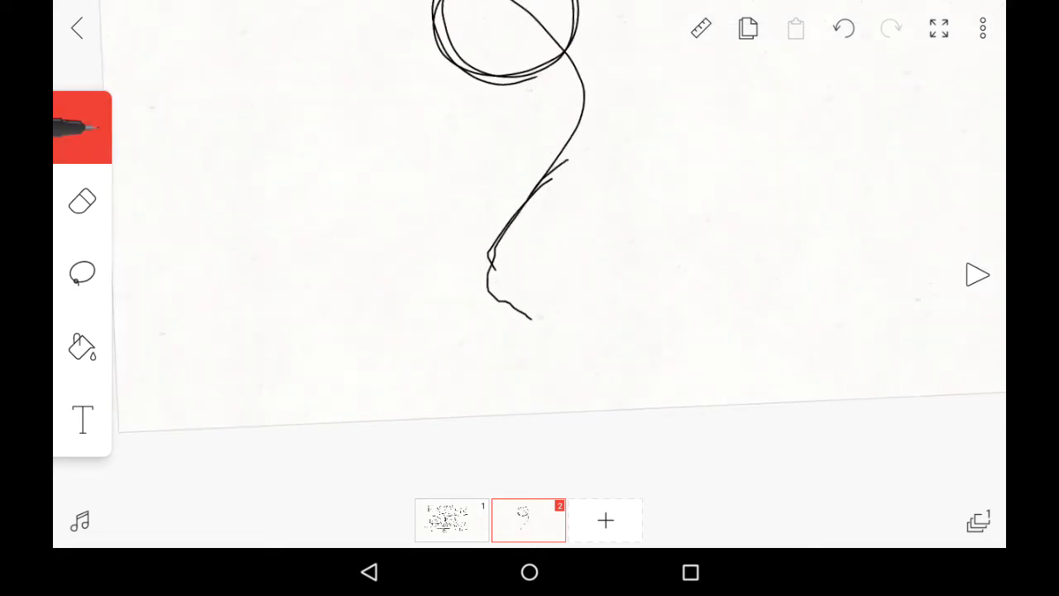
pyautogui.moveTo(704, 248); pyautogui.dragTo(530, 256)
pyautogui.scroll(1, 529, 248)
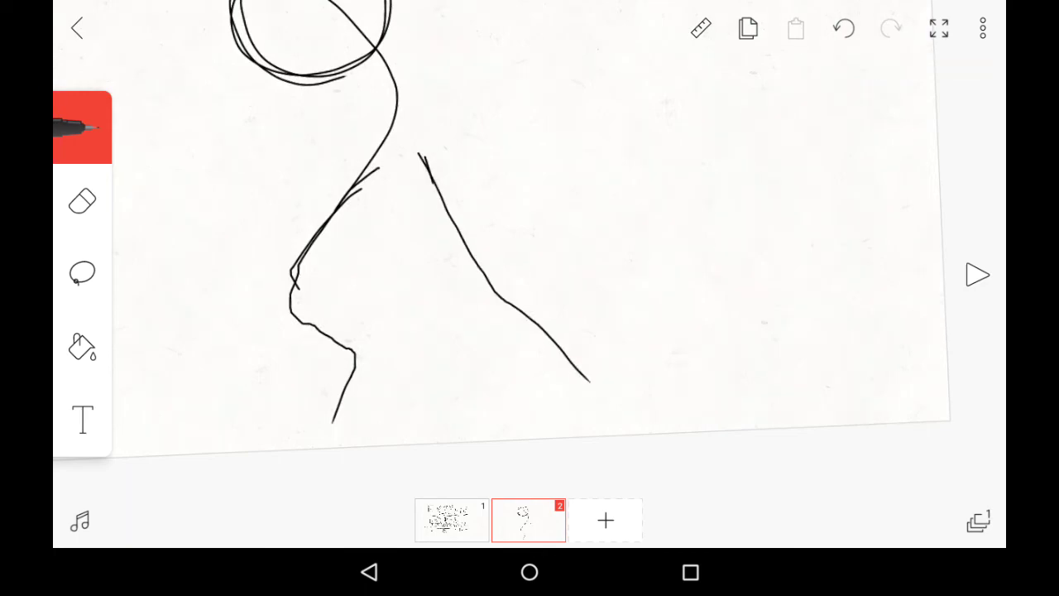
pyautogui.scroll(-2, 529, 248)
pyautogui.scroll(3, 529, 248)
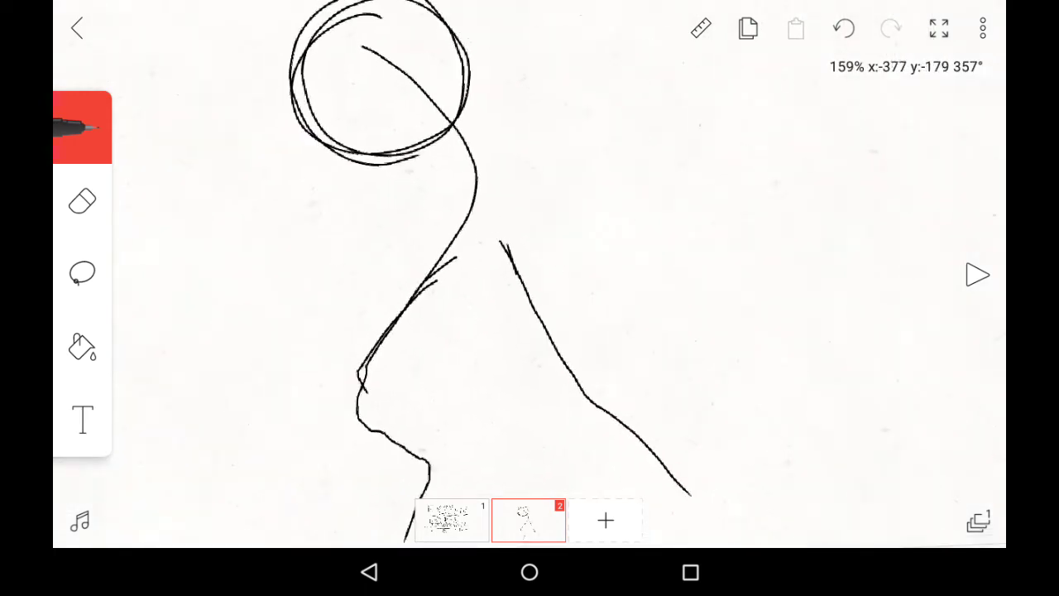
pyautogui.scroll(-2, 529, 248)
pyautogui.scroll(-3, 529, 248)
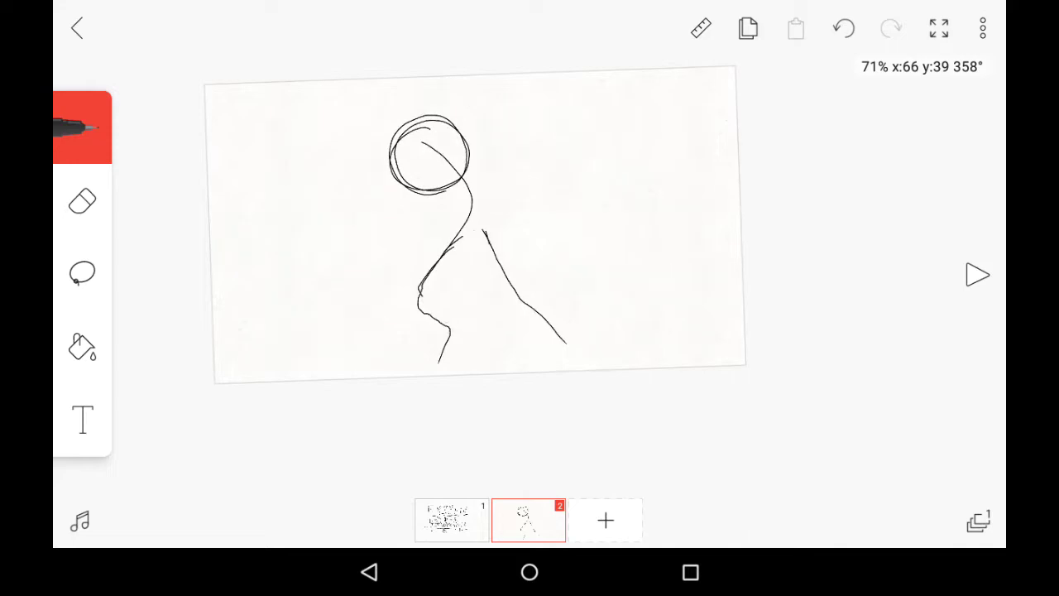
pyautogui.moveTo(529, 5); pyautogui.dragTo(530, 248)
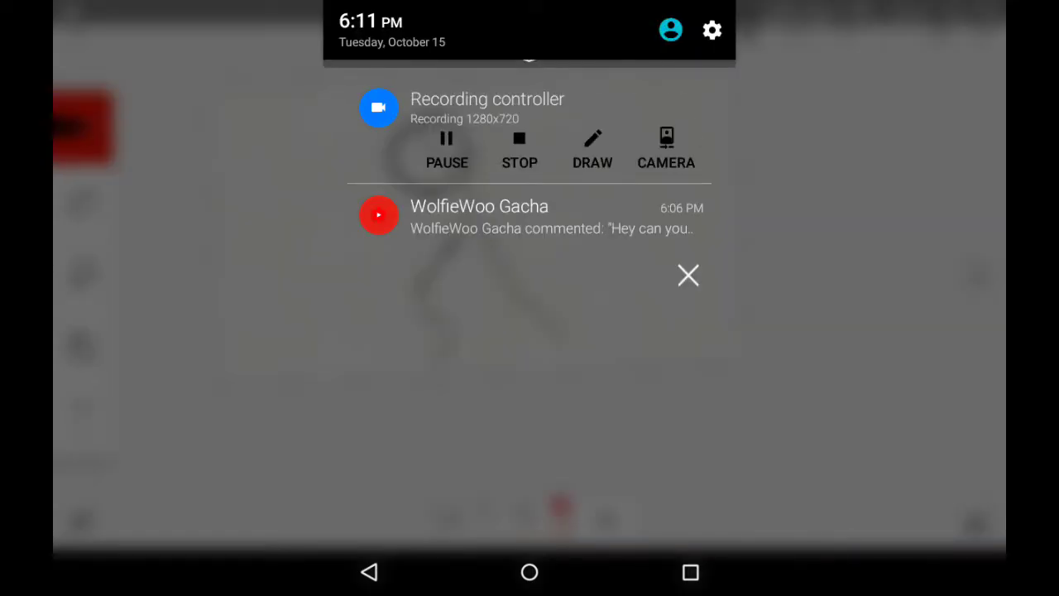
# - Lasso and delete the middle section of the sword blade
pyautogui.click(688, 275)
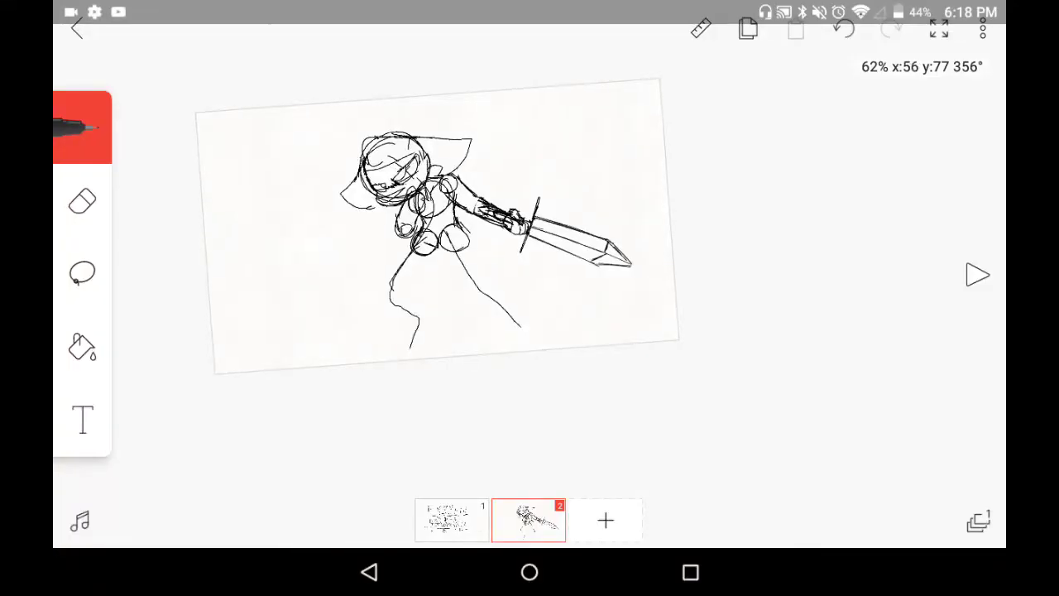
pyautogui.scroll(3, 530, 207)
pyautogui.scroll(1, 529, 207)
pyautogui.scroll(1, 530, 207)
pyautogui.scroll(-3, 530, 207)
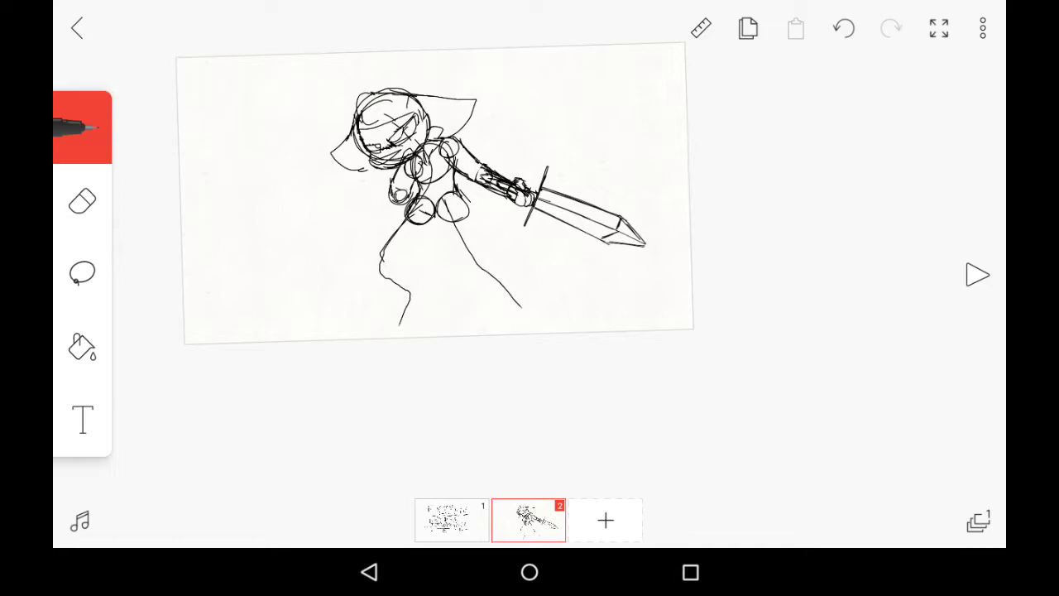
pyautogui.scroll(2, 529, 207)
pyautogui.scroll(3, 530, 207)
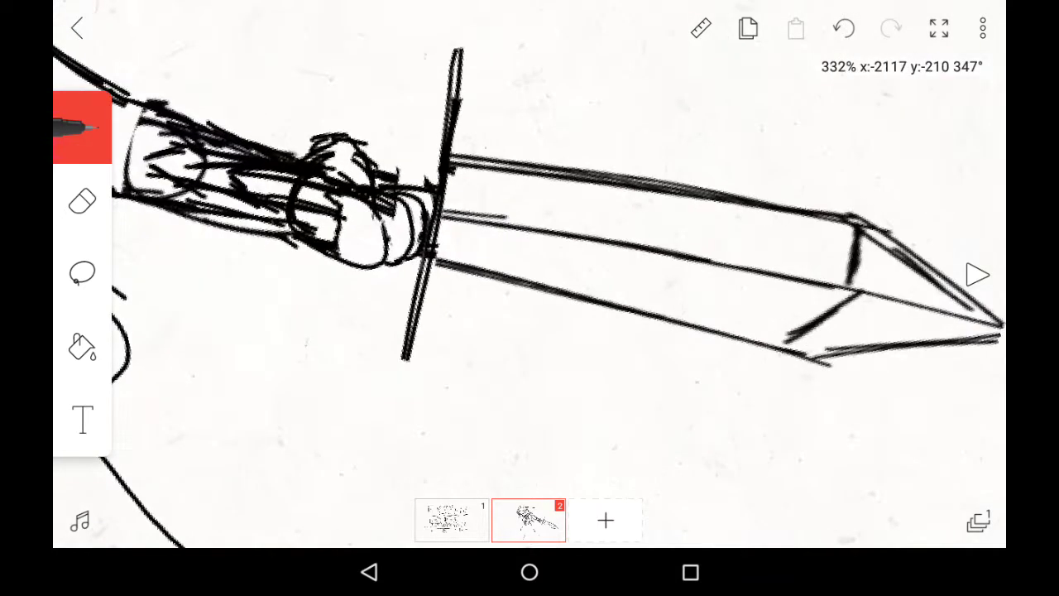
pyautogui.click(82, 273)
pyautogui.moveTo(639, 269)
pyautogui.mouseDown()
pyautogui.moveTo(611, 357)
pyautogui.moveTo(639, 268)
pyautogui.mouseUp()
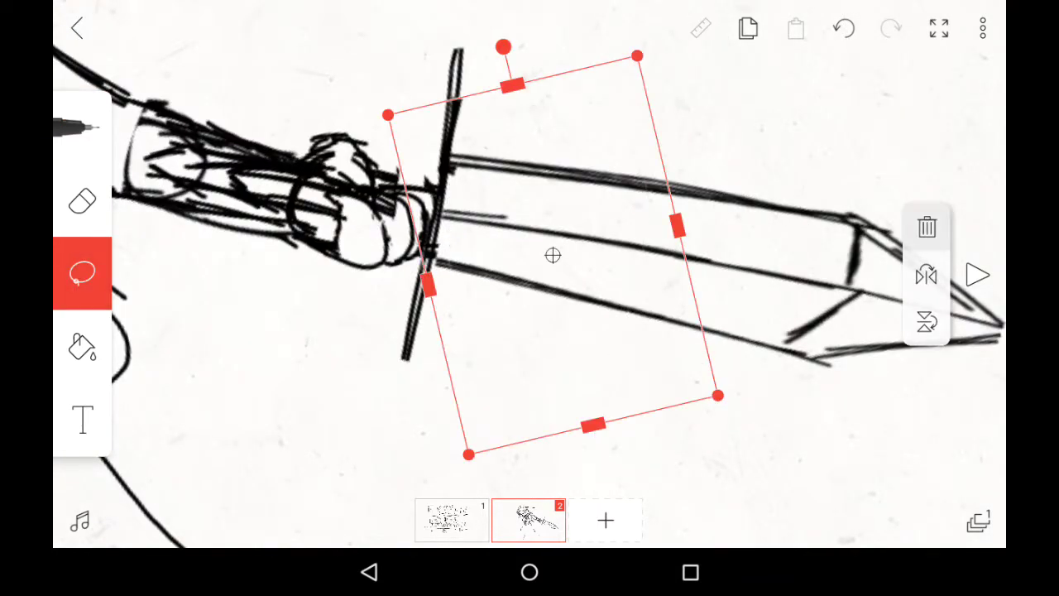
pyautogui.click(924, 227)
pyautogui.scroll(1, 530, 248)
pyautogui.scroll(1, 529, 249)
# - Redraw the blade's upper and lower edges with straight strokes
pyautogui.click(82, 126)
pyautogui.moveTo(721, 183)
pyautogui.mouseDown()
pyautogui.moveTo(599, 212)
pyautogui.moveTo(509, 217)
pyautogui.mouseUp()
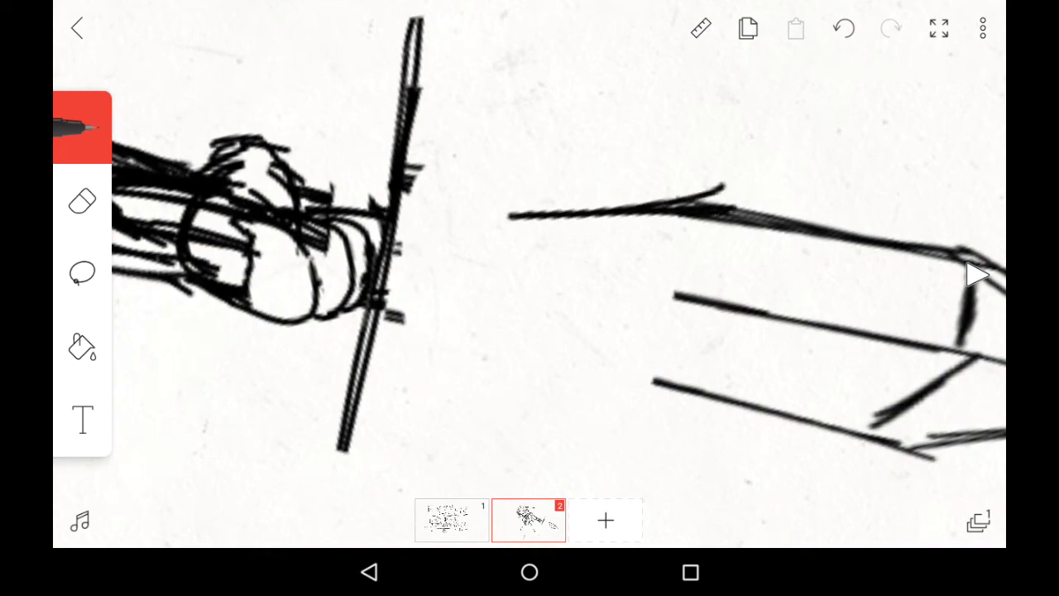
pyautogui.moveTo(649, 198)
pyautogui.mouseDown()
pyautogui.moveTo(481, 202)
pyautogui.moveTo(422, 191)
pyautogui.mouseUp()
pyautogui.moveTo(706, 401); pyautogui.dragTo(569, 360)
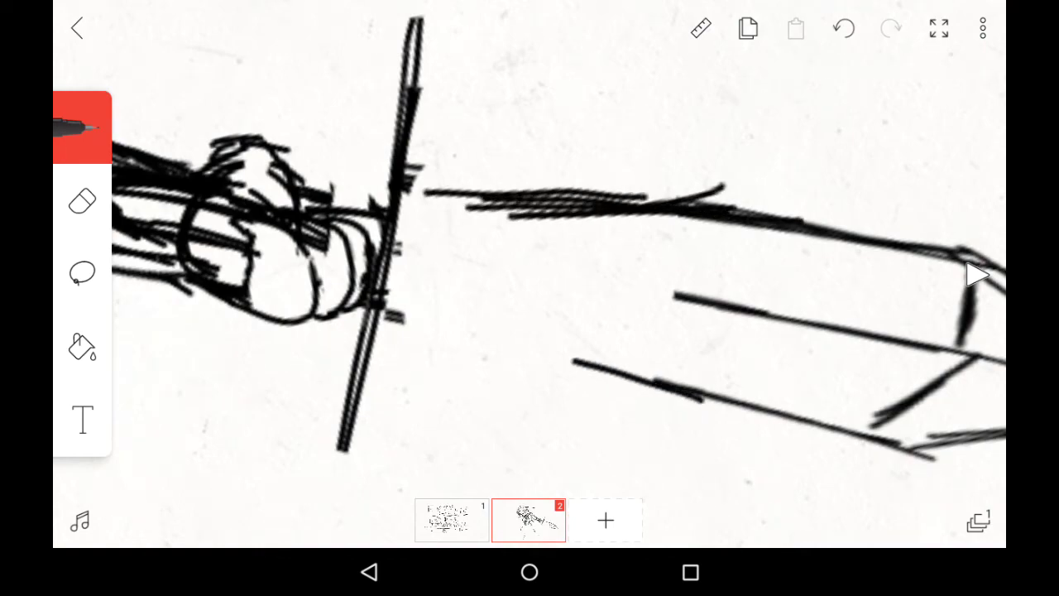
pyautogui.moveTo(641, 381); pyautogui.dragTo(418, 311)
pyautogui.moveTo(718, 302); pyautogui.dragTo(389, 240)
pyautogui.scroll(-3, 530, 248)
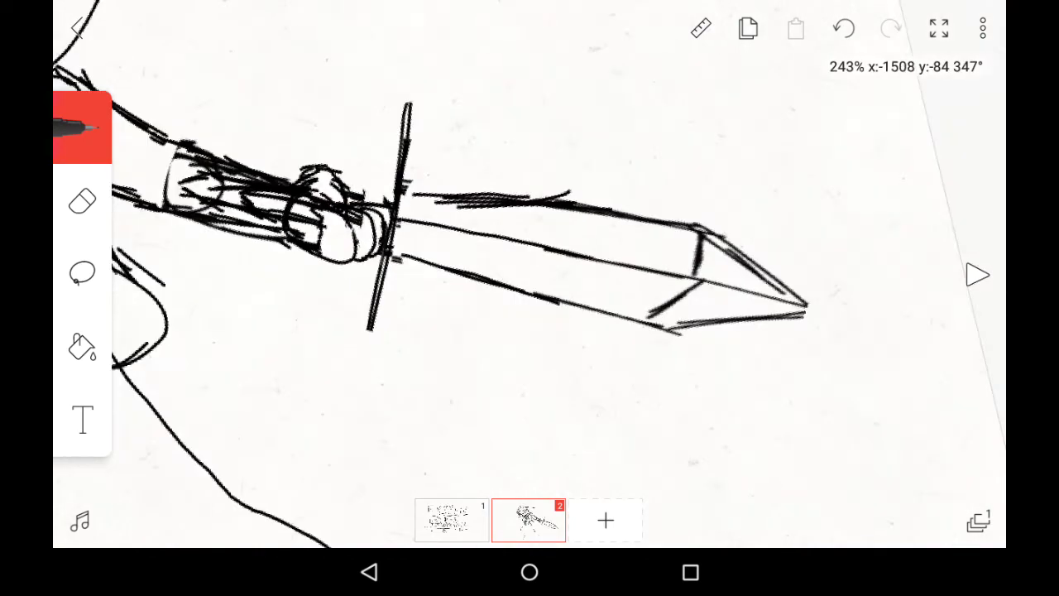
pyautogui.scroll(-3, 530, 248)
pyautogui.scroll(-2, 529, 248)
pyautogui.scroll(2, 414, 231)
pyautogui.scroll(2, 413, 232)
pyautogui.scroll(2, 414, 232)
pyautogui.scroll(2, 413, 232)
pyautogui.scroll(3, 438, 289)
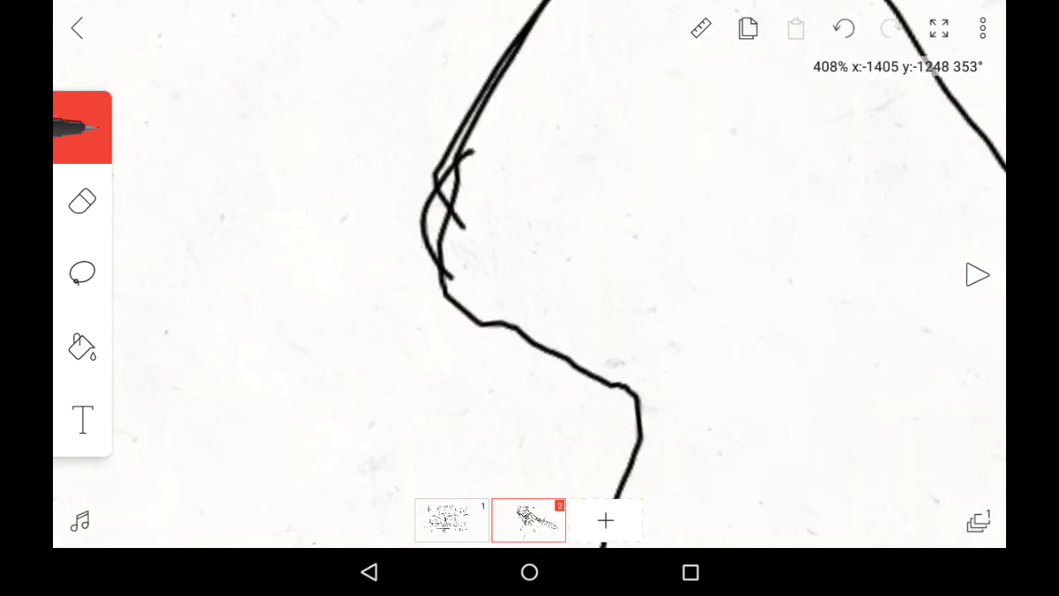
# - Draw joint circles at both knees, a hip-to-knee line and a small circle by the front knee
pyautogui.moveTo(463, 166); pyautogui.dragTo(459, 170)
pyautogui.scroll(-3, 496, 232)
pyautogui.scroll(-1, 496, 232)
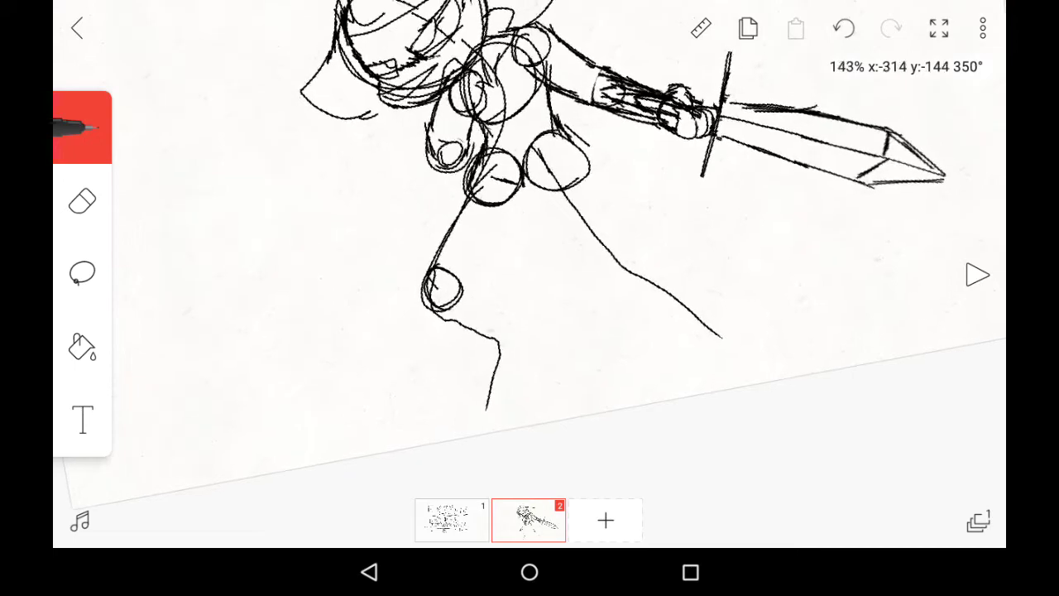
pyautogui.scroll(2, 496, 207)
pyautogui.scroll(3, 496, 207)
pyautogui.scroll(1, 496, 207)
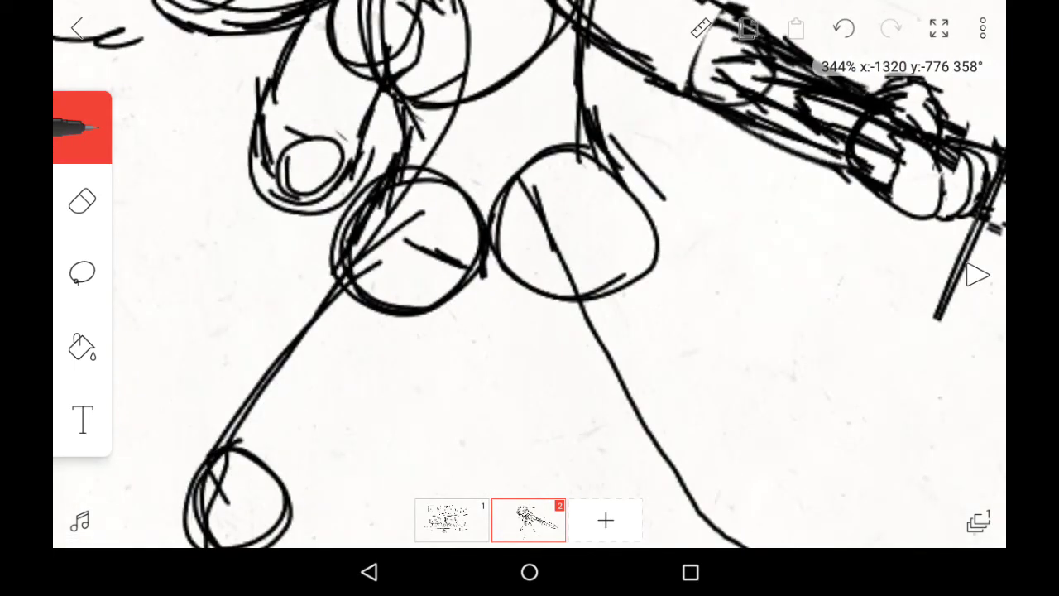
pyautogui.scroll(-2, 496, 248)
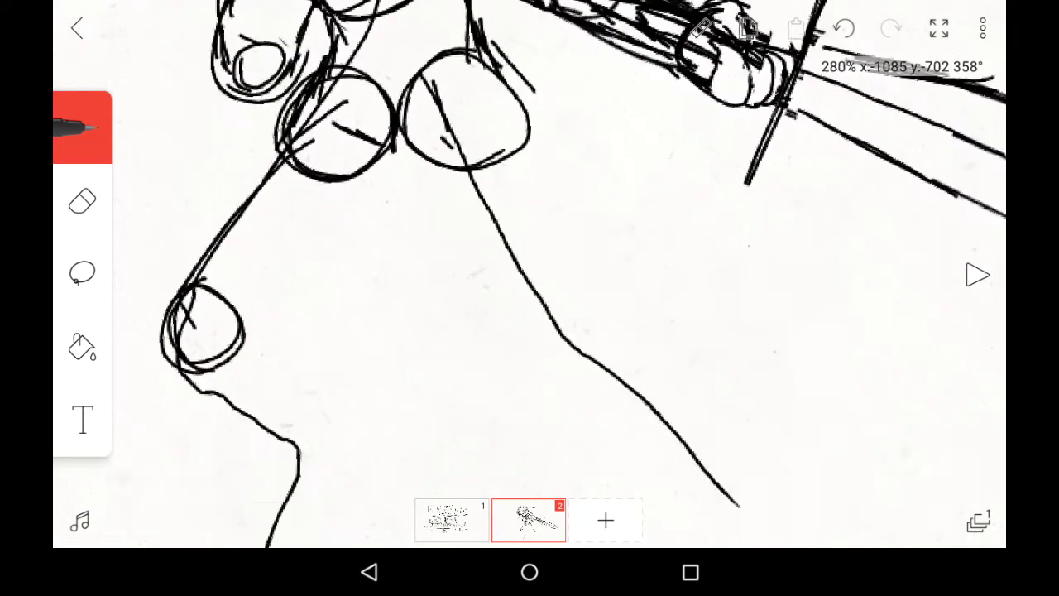
pyautogui.scroll(1, 496, 248)
pyautogui.click(536, 245)
pyautogui.moveTo(536, 245); pyautogui.dragTo(571, 248)
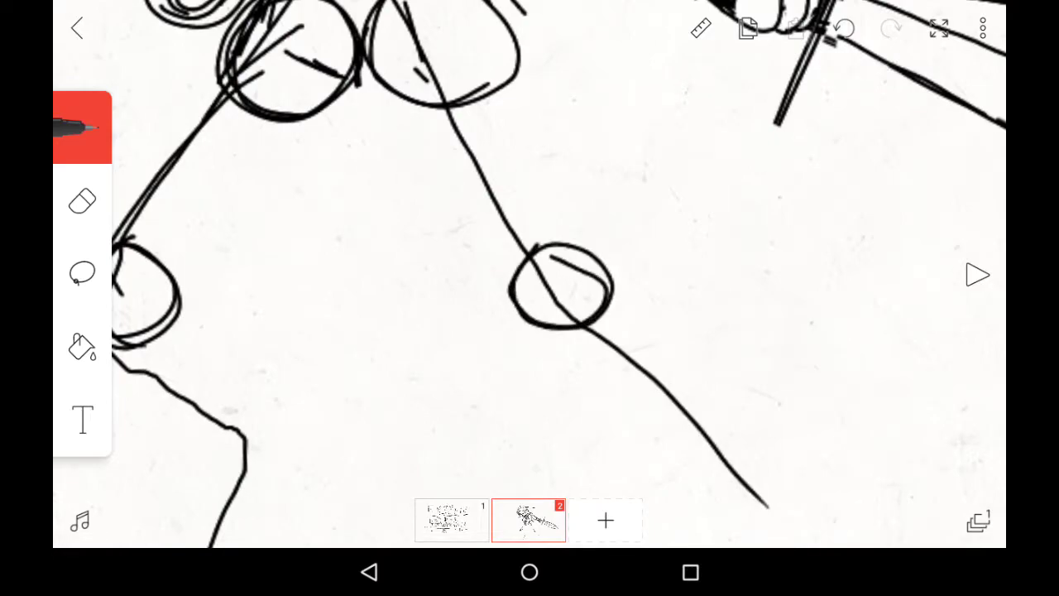
pyautogui.scroll(-3, 530, 248)
pyautogui.scroll(1, 530, 248)
pyautogui.scroll(1, 529, 248)
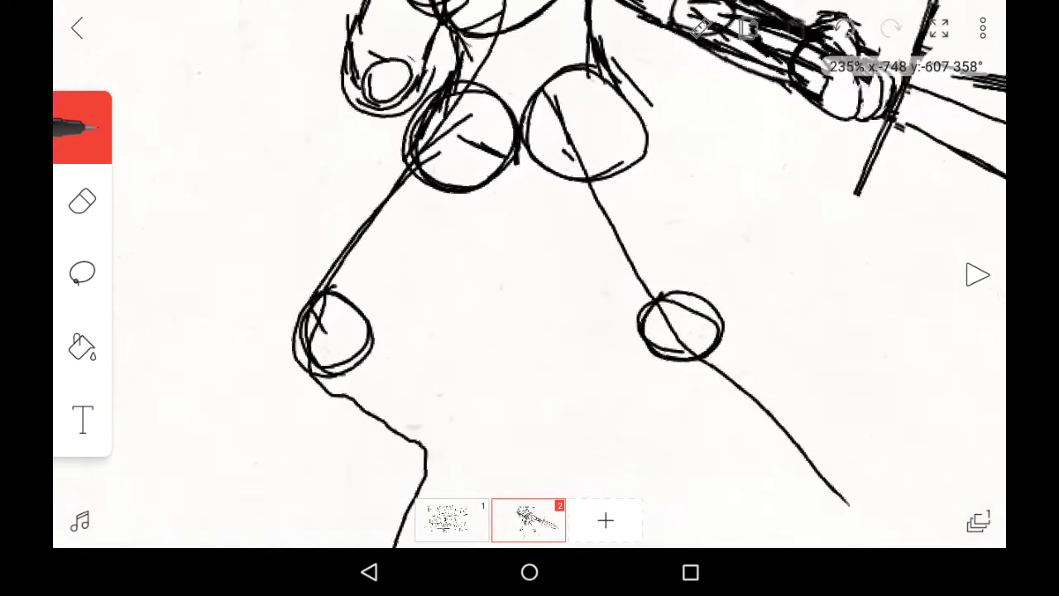
pyautogui.scroll(2, 530, 248)
pyautogui.scroll(1, 530, 248)
pyautogui.moveTo(479, 124); pyautogui.dragTo(356, 364)
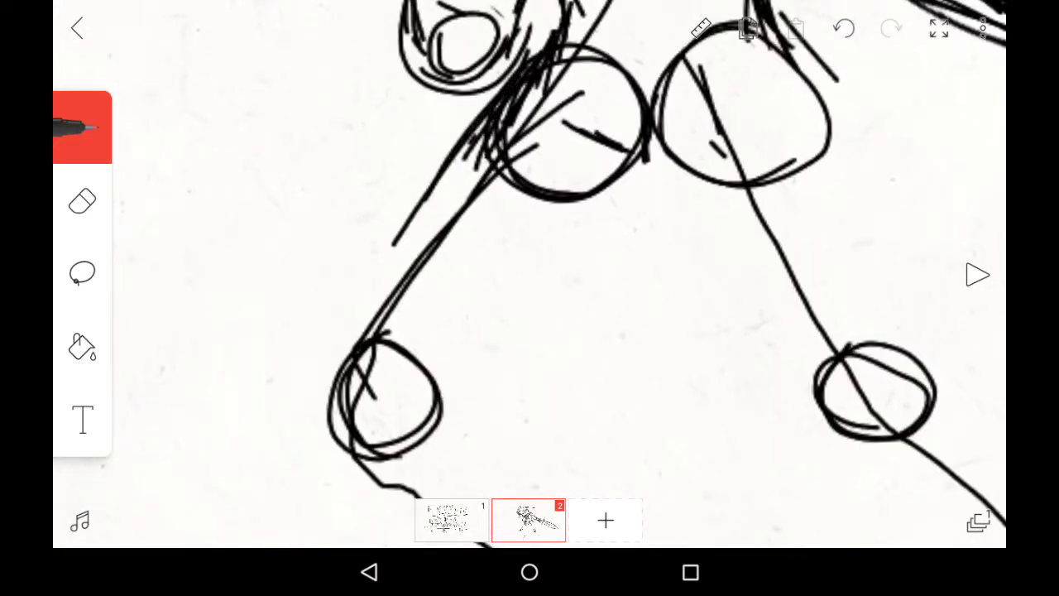
pyautogui.scroll(2, 529, 248)
pyautogui.scroll(2, 373, 248)
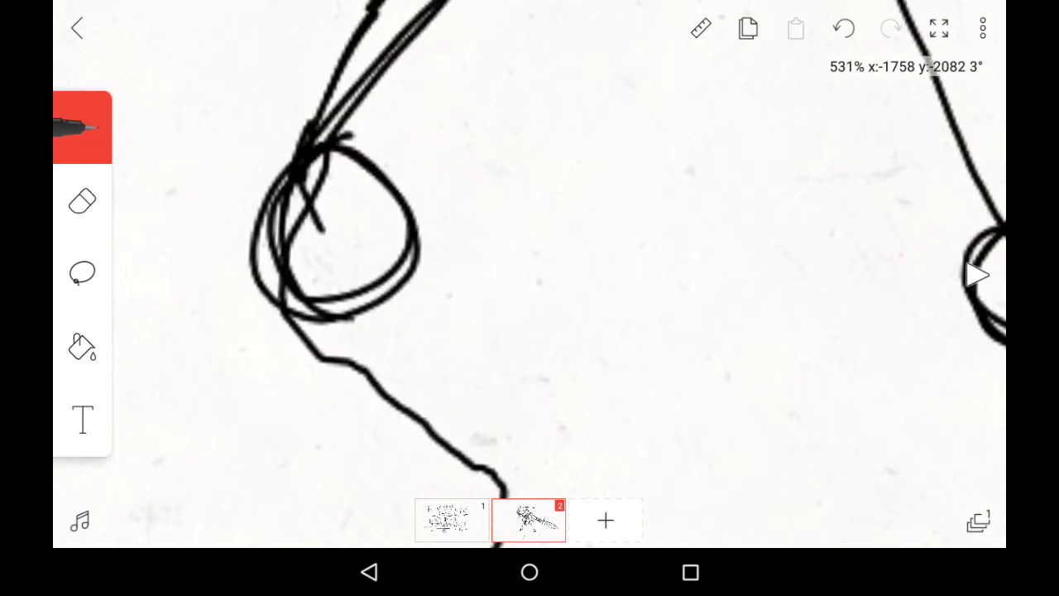
pyautogui.moveTo(484, 252); pyautogui.dragTo(484, 256)
pyautogui.scroll(-2, 529, 248)
pyautogui.scroll(-2, 529, 248)
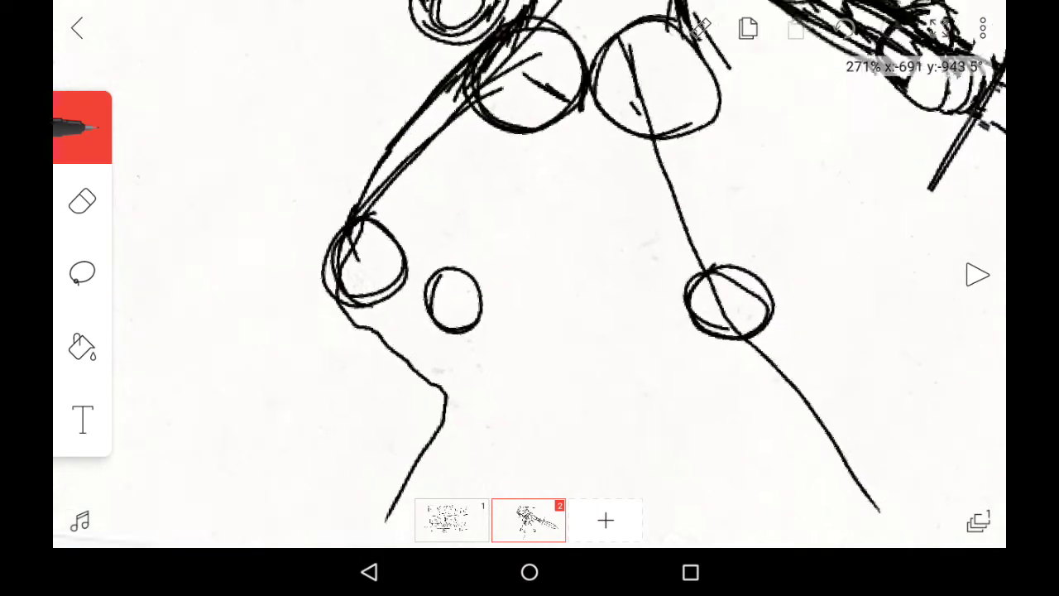
# - Sketch the front leg's inner contour and the shin strokes below the knees
pyautogui.moveTo(579, 132); pyautogui.dragTo(484, 335)
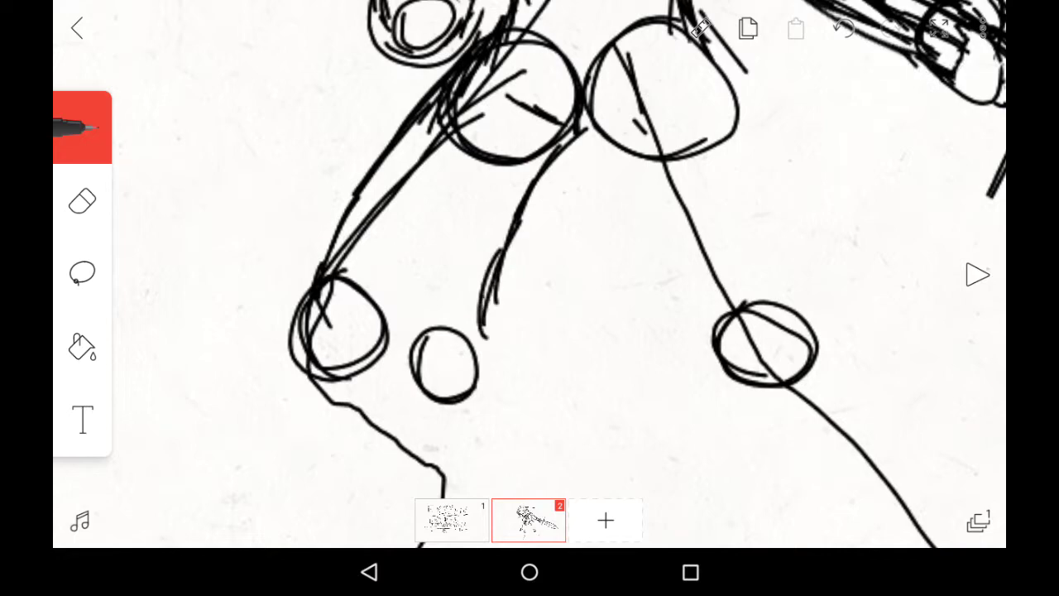
pyautogui.scroll(2, 530, 248)
pyautogui.click(583, 281)
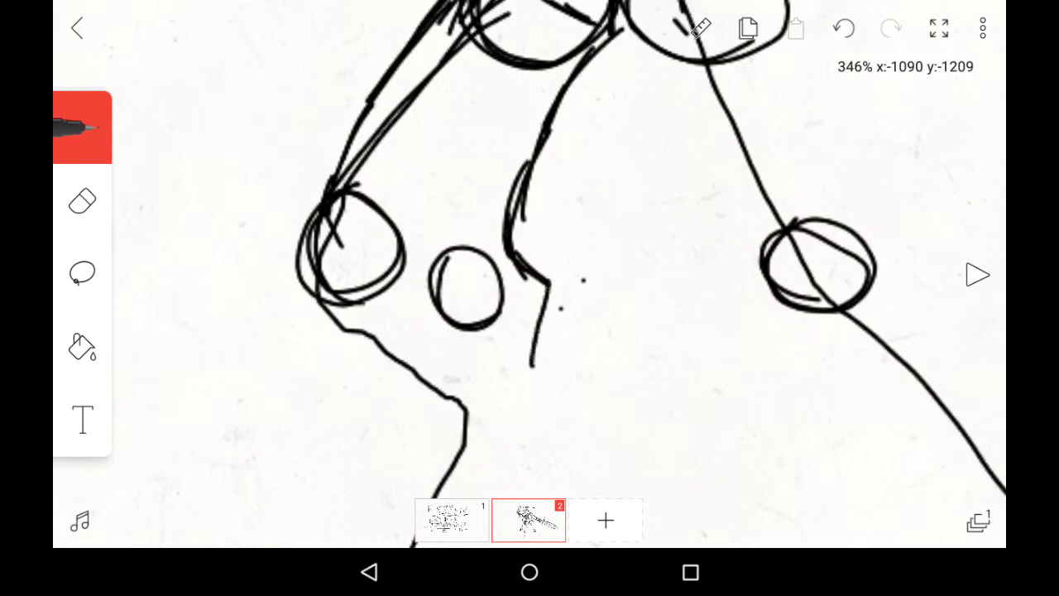
pyautogui.moveTo(546, 314); pyautogui.dragTo(521, 438)
pyautogui.moveTo(579, 373); pyautogui.dragTo(628, 264)
pyautogui.moveTo(355, 149); pyautogui.dragTo(414, 227)
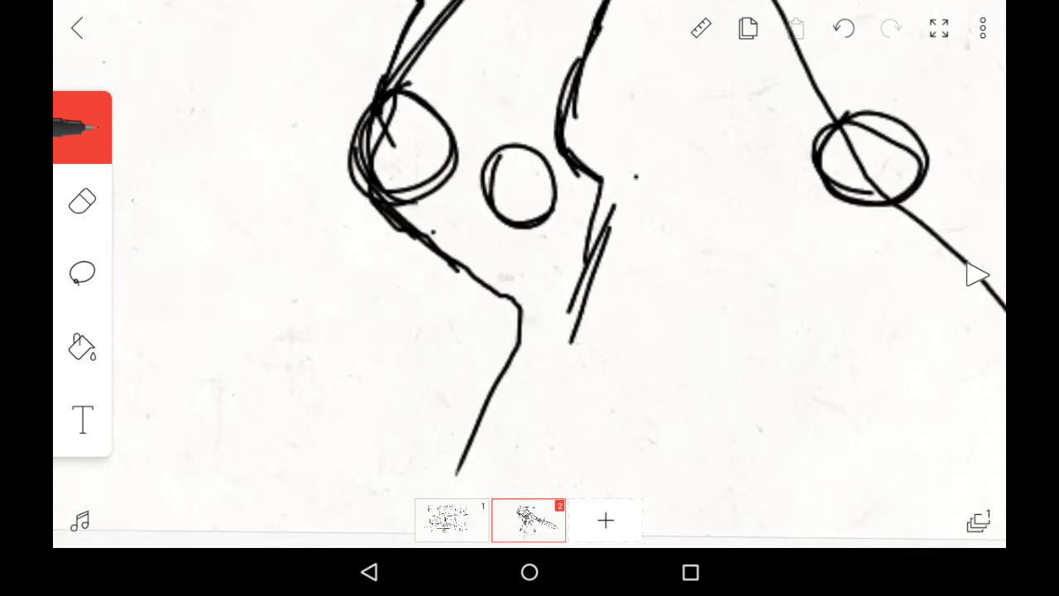
pyautogui.moveTo(464, 331); pyautogui.dragTo(451, 414)
pyautogui.scroll(2, 530, 248)
pyautogui.moveTo(521, 170); pyautogui.dragTo(479, 306)
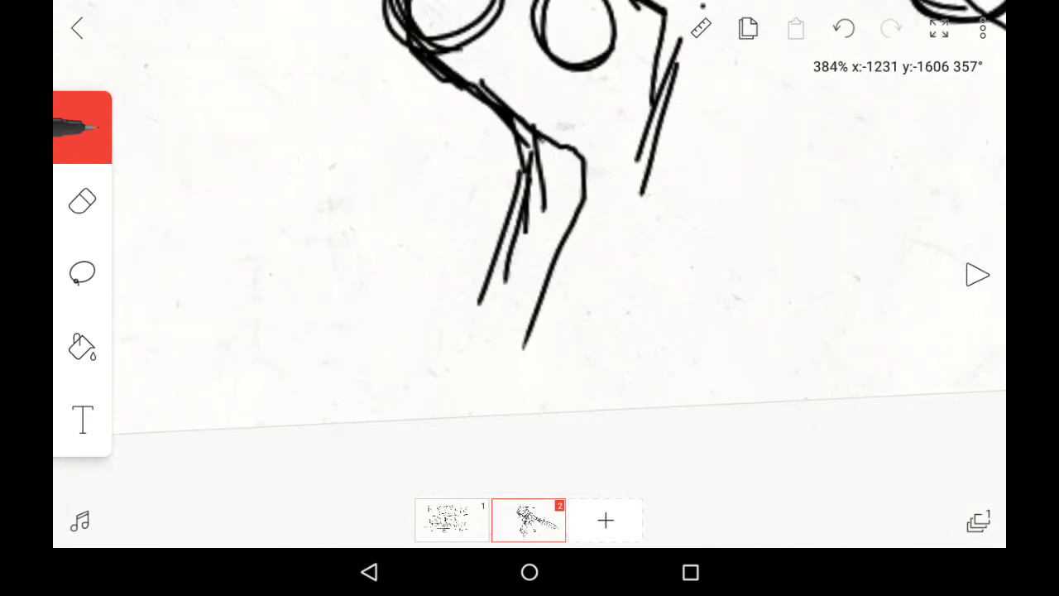
pyautogui.moveTo(526, 211); pyautogui.dragTo(460, 331)
pyautogui.moveTo(517, 219); pyautogui.dragTo(446, 323)
# - Draw long front shin strokes and outline the front foot with its tip
pyautogui.moveTo(496, 242); pyautogui.dragTo(419, 335)
pyautogui.moveTo(649, 149); pyautogui.dragTo(592, 347)
pyautogui.moveTo(637, 240); pyautogui.dragTo(583, 354)
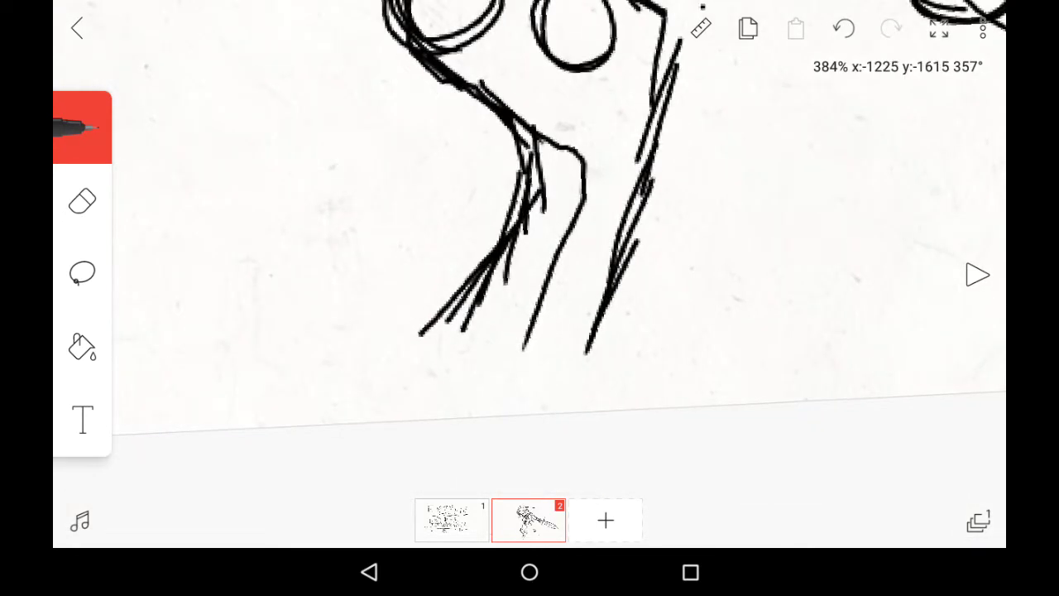
pyautogui.scroll(2, 579, 207)
pyautogui.moveTo(467, 287)
pyautogui.mouseDown()
pyautogui.moveTo(435, 307)
pyautogui.moveTo(354, 306)
pyautogui.mouseUp()
pyautogui.moveTo(354, 308); pyautogui.dragTo(559, 315)
pyautogui.moveTo(479, 302); pyautogui.dragTo(582, 323)
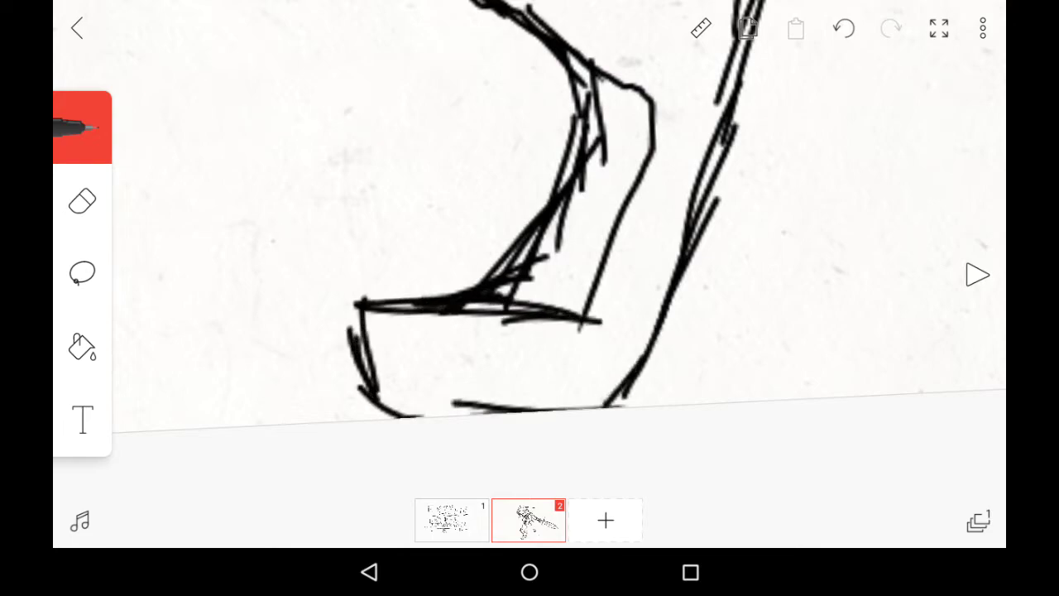
pyautogui.scroll(-3, 530, 207)
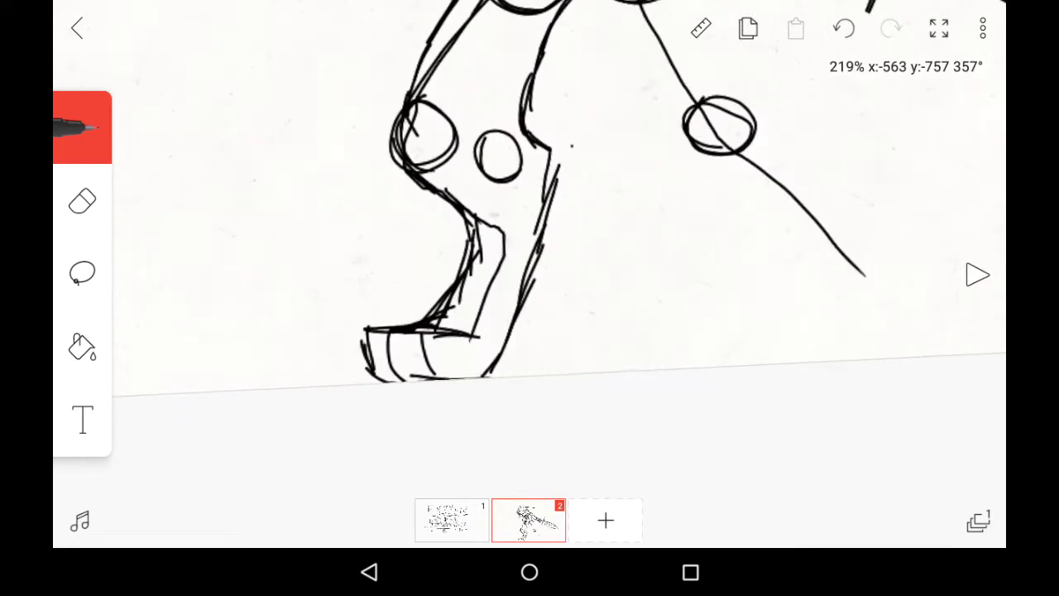
pyautogui.scroll(-2, 530, 207)
pyautogui.scroll(-2, 530, 207)
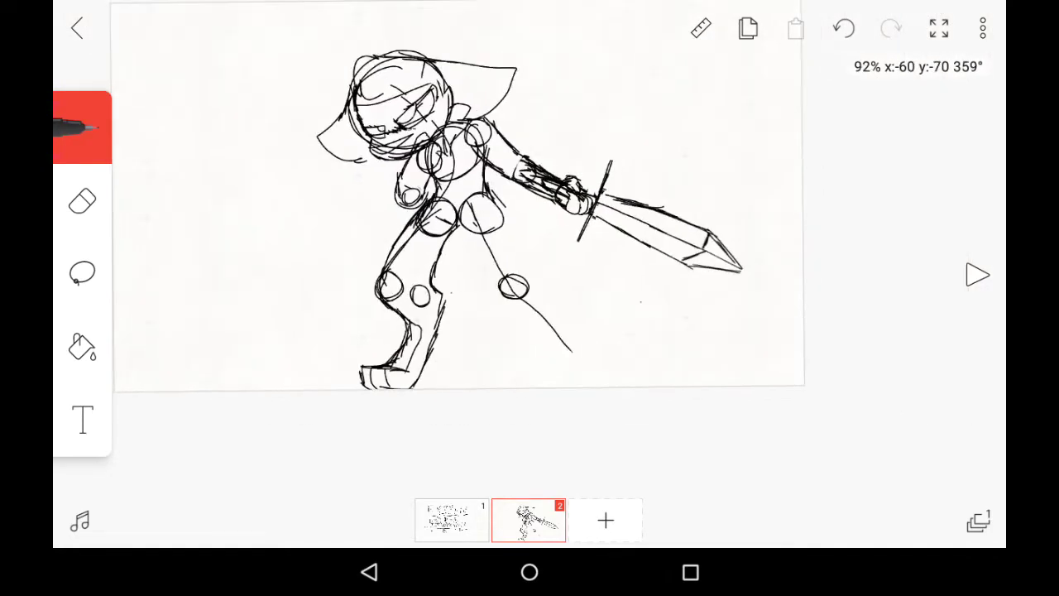
pyautogui.scroll(2, 455, 248)
pyautogui.scroll(4, 455, 248)
# - Add a small stroke near the knee and curved strokes around the thigh
pyautogui.moveTo(496, 191); pyautogui.dragTo(513, 239)
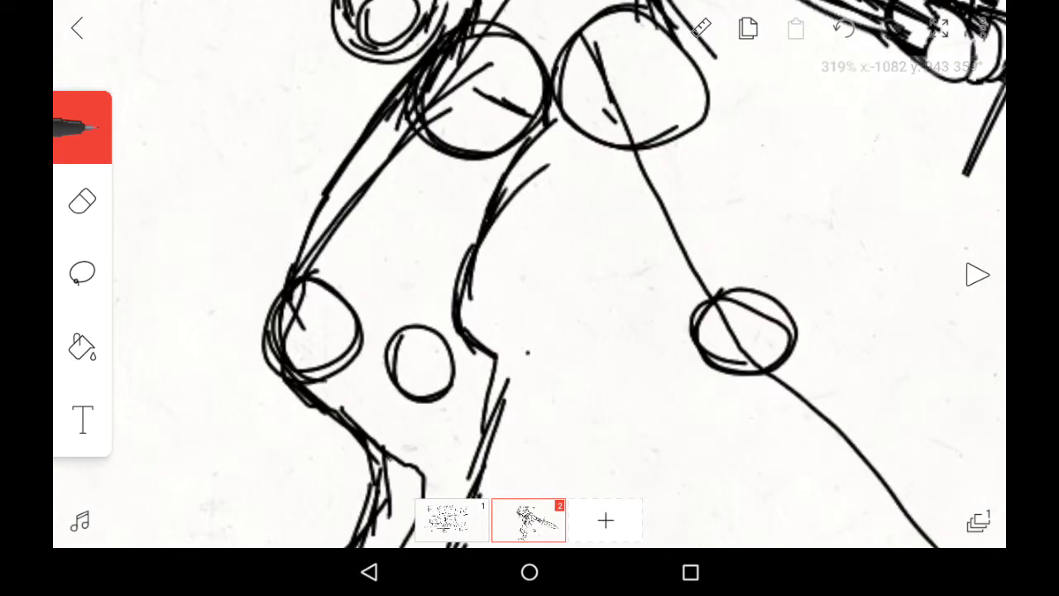
pyautogui.scroll(-4, 530, 206)
pyautogui.scroll(1, 529, 207)
pyautogui.scroll(-3, 529, 207)
pyautogui.scroll(2, 530, 206)
pyautogui.scroll(3, 529, 207)
pyautogui.scroll(3, 529, 248)
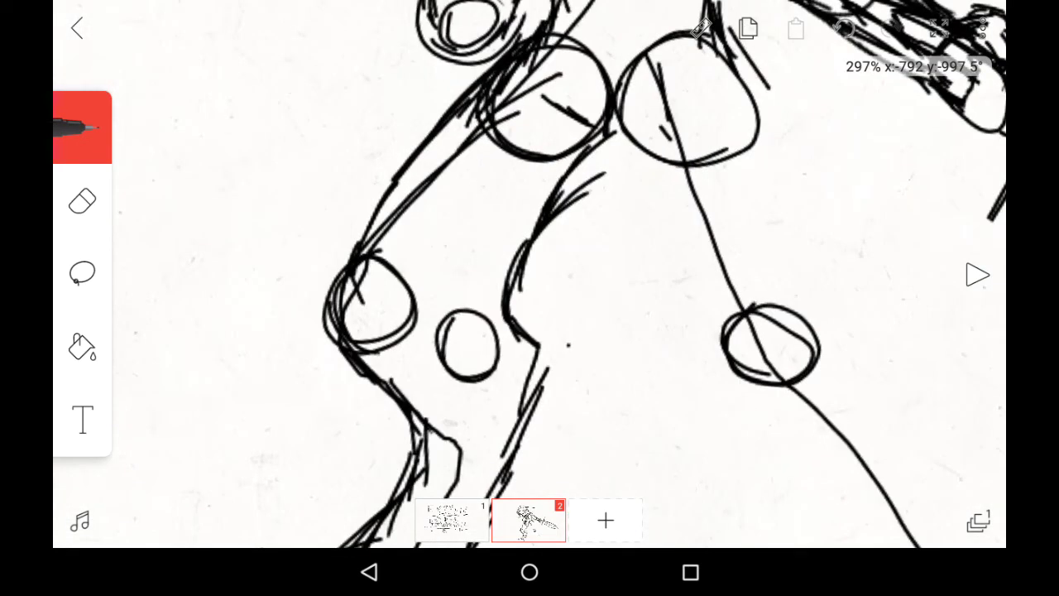
pyautogui.moveTo(595, 153); pyautogui.dragTo(546, 170)
pyautogui.moveTo(513, 182); pyautogui.dragTo(612, 281)
# - Lasso away the unwanted thigh strokes and redraw the thigh contour
pyautogui.click(82, 273)
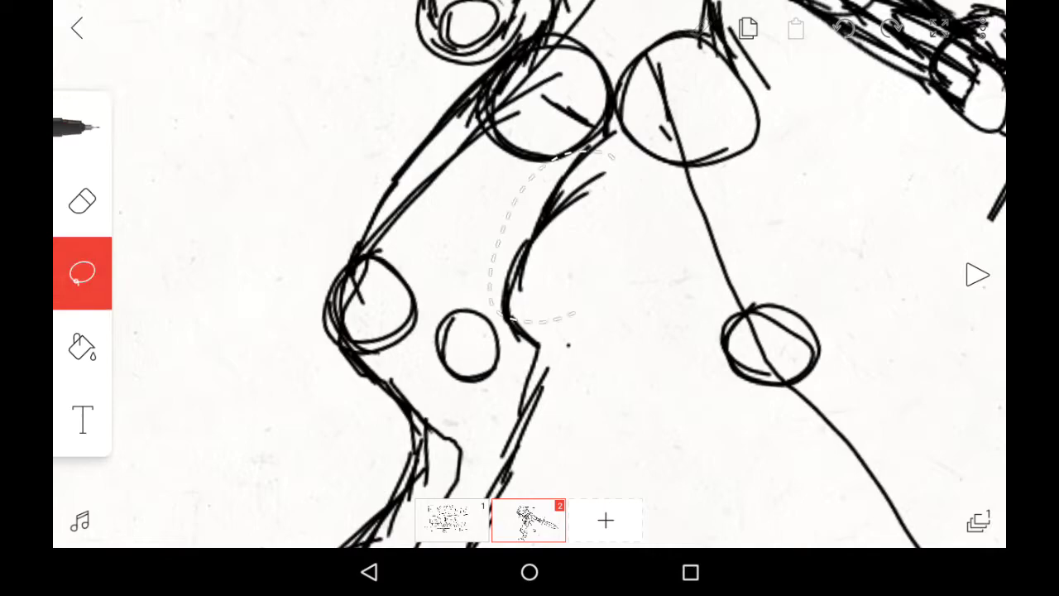
pyautogui.moveTo(496, 191); pyautogui.dragTo(645, 315)
pyautogui.click(920, 228)
pyautogui.scroll(3, 529, 248)
pyautogui.click(82, 127)
pyautogui.moveTo(662, 107)
pyautogui.mouseDown()
pyautogui.moveTo(571, 273)
pyautogui.moveTo(554, 377)
pyautogui.mouseUp()
pyautogui.scroll(1, 530, 248)
# - Delete the messy front knee strokes and redraw the front thigh's outer edge
pyautogui.click(82, 273)
pyautogui.moveTo(380, 231); pyautogui.dragTo(529, 431)
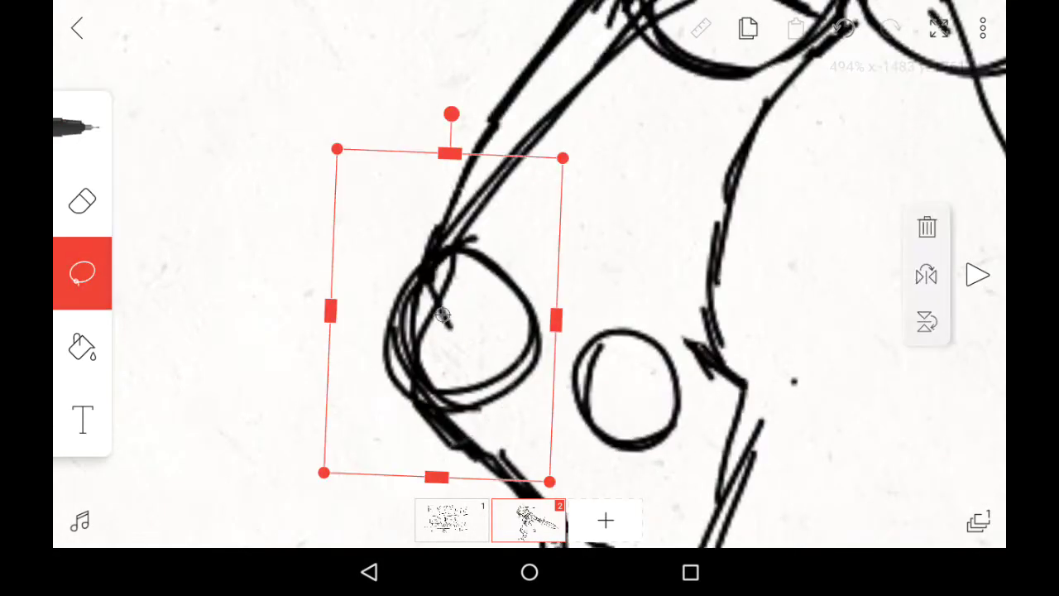
pyautogui.click(920, 228)
pyautogui.scroll(2, 529, 248)
pyautogui.click(82, 126)
pyautogui.moveTo(455, 215); pyautogui.dragTo(538, 422)
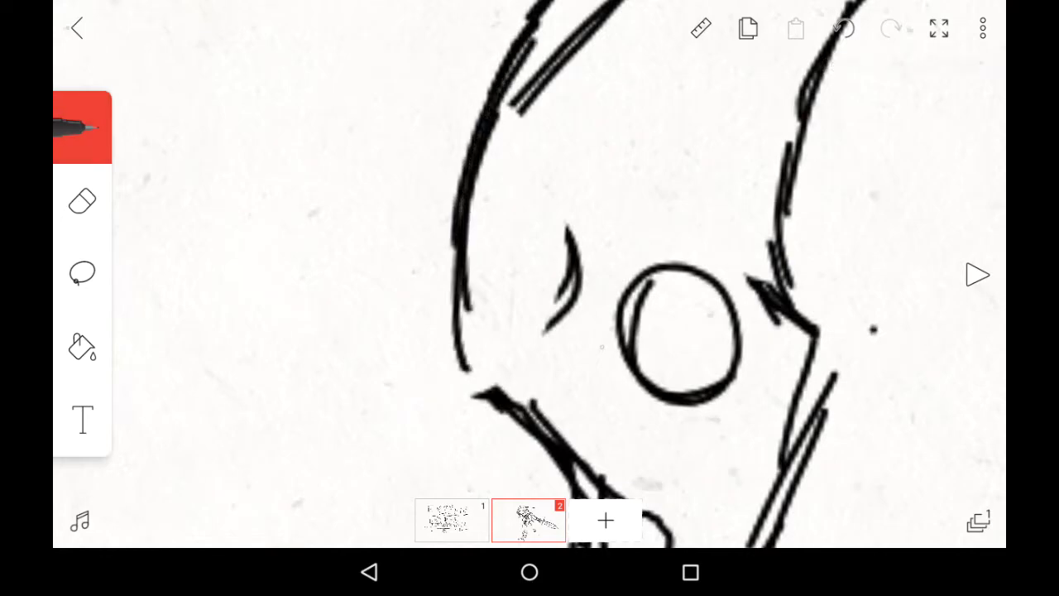
pyautogui.scroll(-3, 530, 248)
pyautogui.scroll(-2, 530, 248)
pyautogui.scroll(-3, 529, 248)
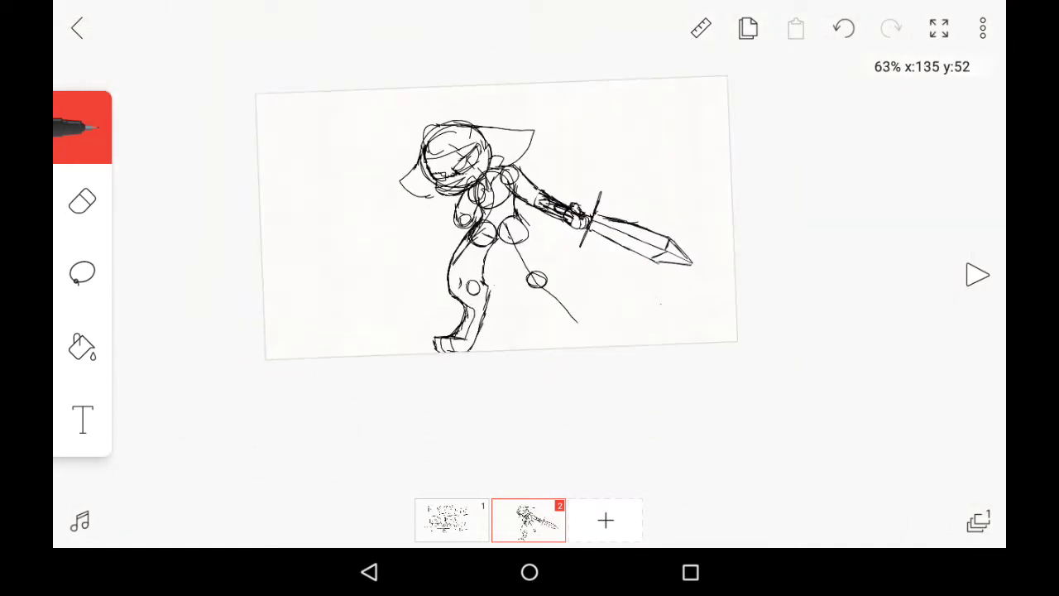
pyautogui.scroll(2, 530, 248)
pyautogui.scroll(3, 529, 248)
pyautogui.scroll(1, 529, 248)
pyautogui.scroll(-2, 529, 248)
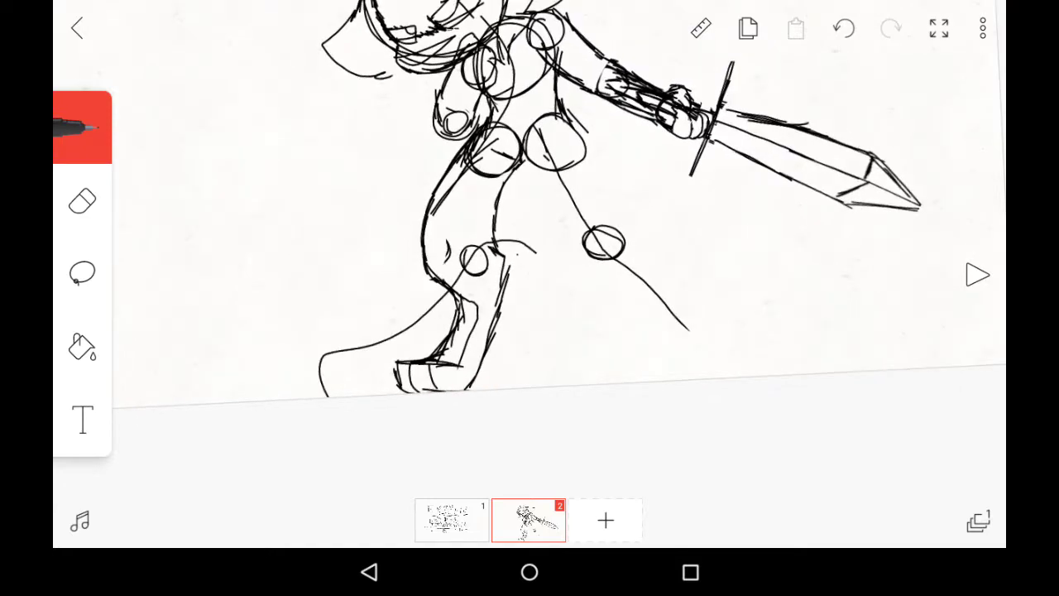
# - Undo the last back-leg strokes and remove stray inner-thigh strokes
pyautogui.click(842, 29)
pyautogui.scroll(2, 529, 248)
pyautogui.scroll(1, 530, 248)
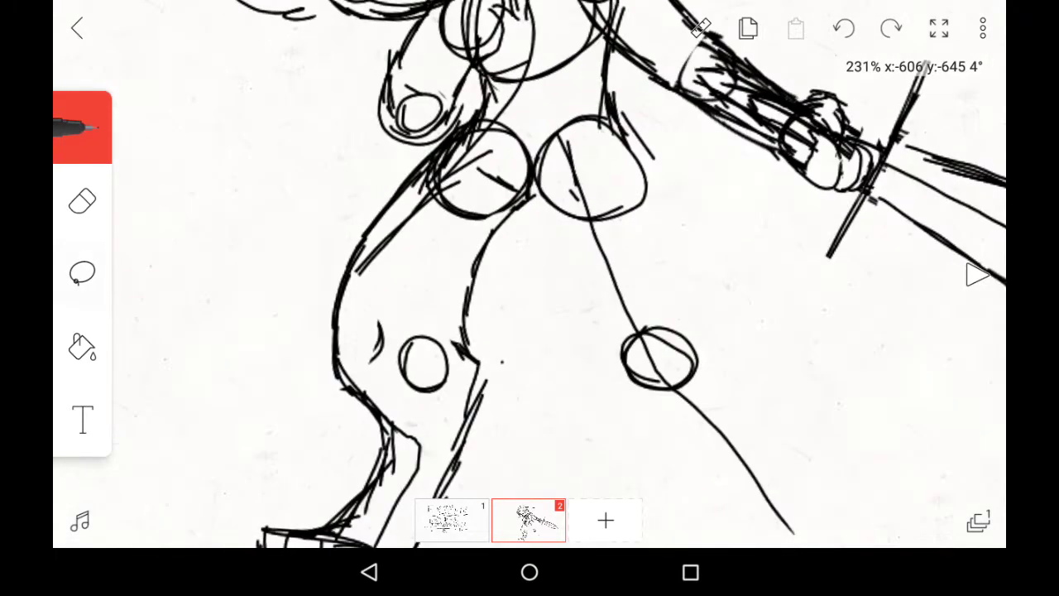
pyautogui.click(82, 273)
pyautogui.moveTo(431, 190); pyautogui.dragTo(596, 381)
pyautogui.click(744, 414)
pyautogui.scroll(3, 530, 248)
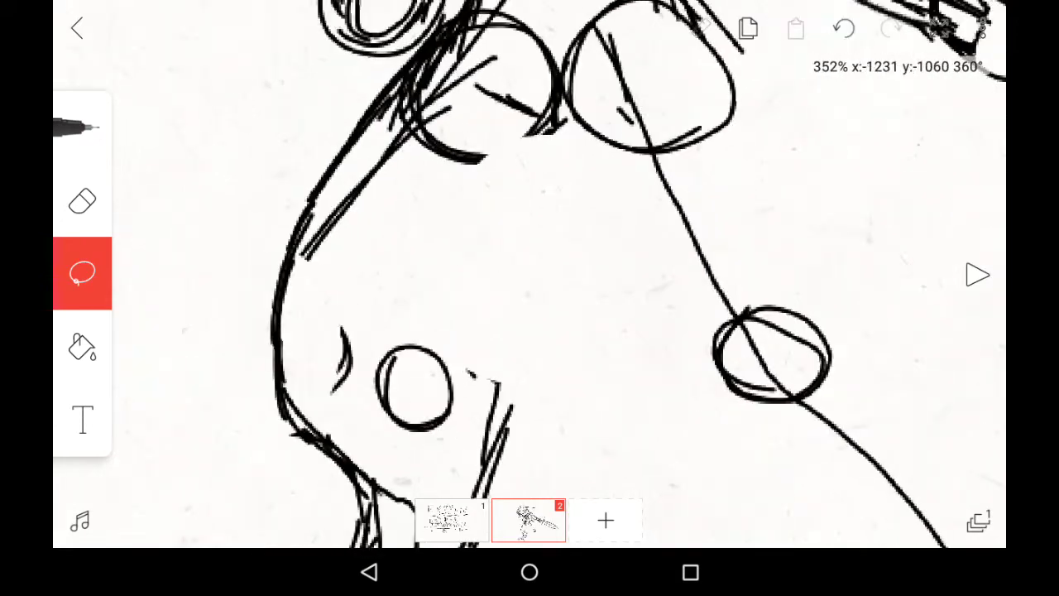
pyautogui.click(82, 128)
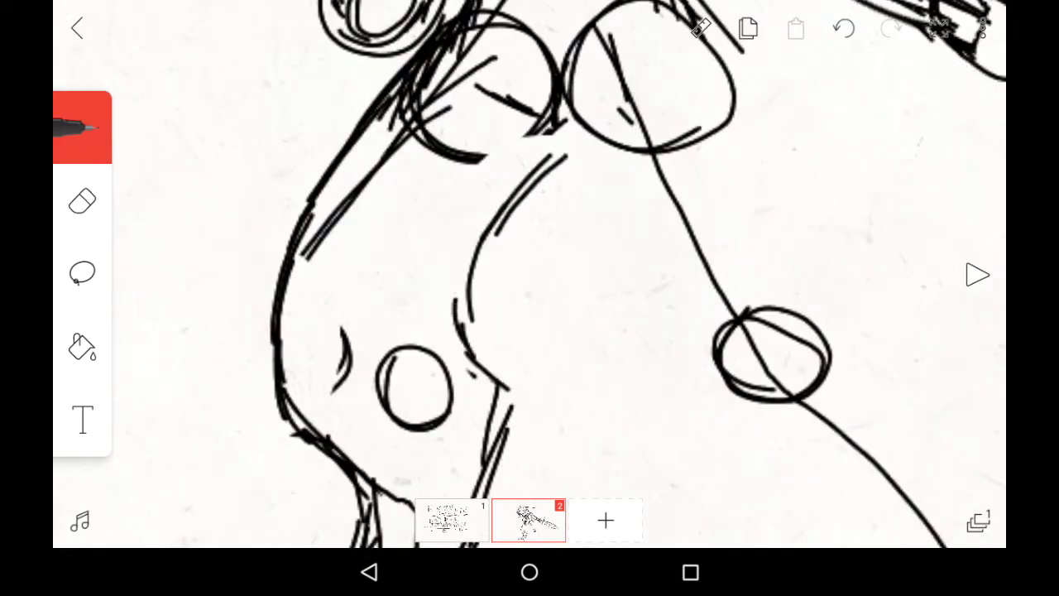
pyautogui.scroll(-2, 529, 248)
# - Add a small circle below the back knee and sketch the back shin's outer edge
pyautogui.moveTo(662, 331); pyautogui.dragTo(464, 249)
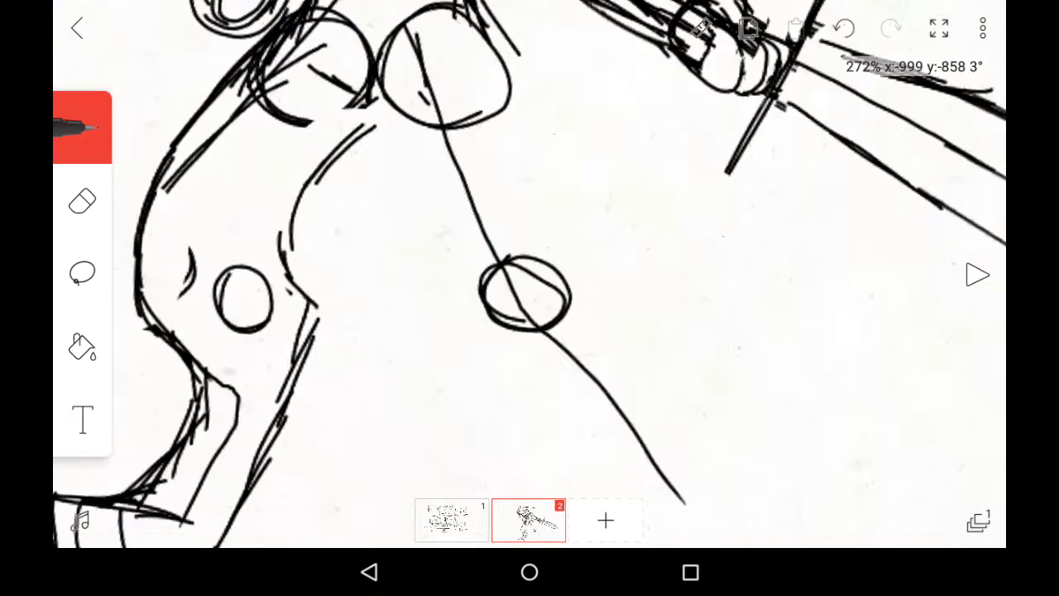
pyautogui.scroll(-2, 529, 248)
pyautogui.scroll(4, 513, 232)
pyautogui.moveTo(579, 273); pyautogui.dragTo(604, 322)
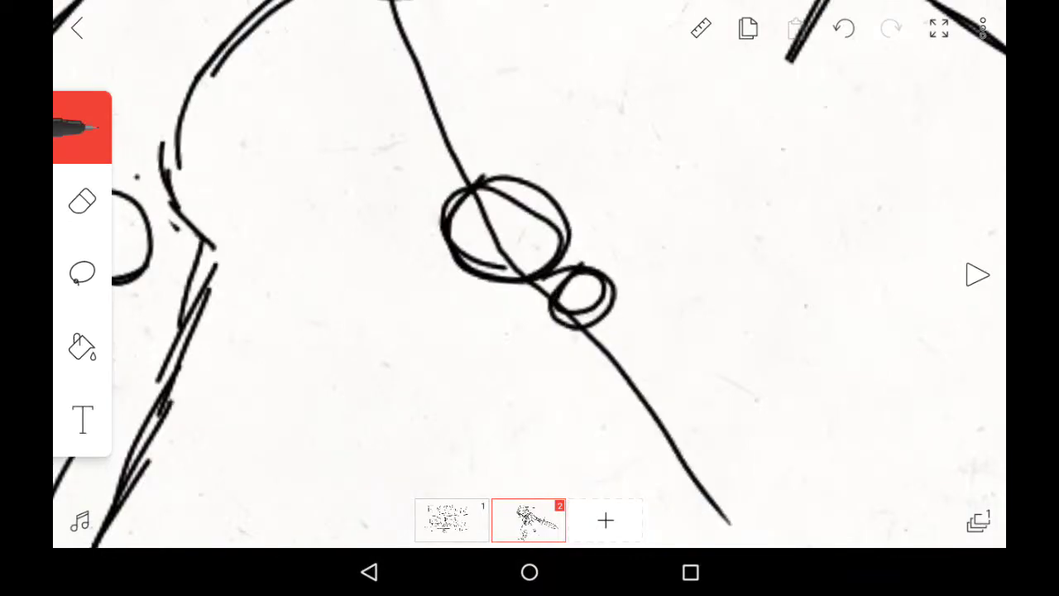
pyautogui.scroll(-3, 529, 249)
pyautogui.scroll(1, 530, 331)
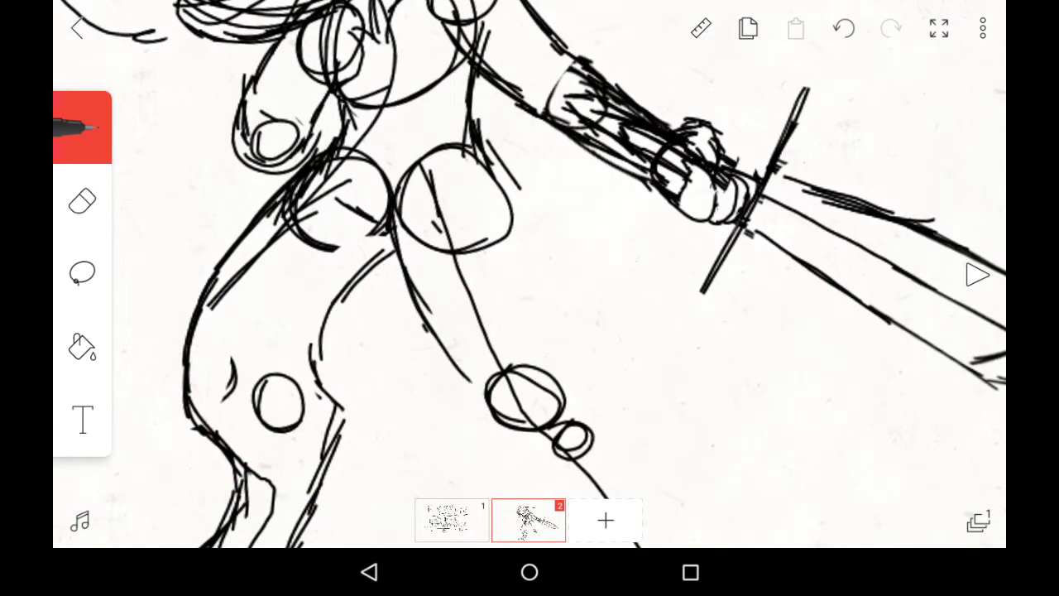
pyautogui.scroll(1, 530, 248)
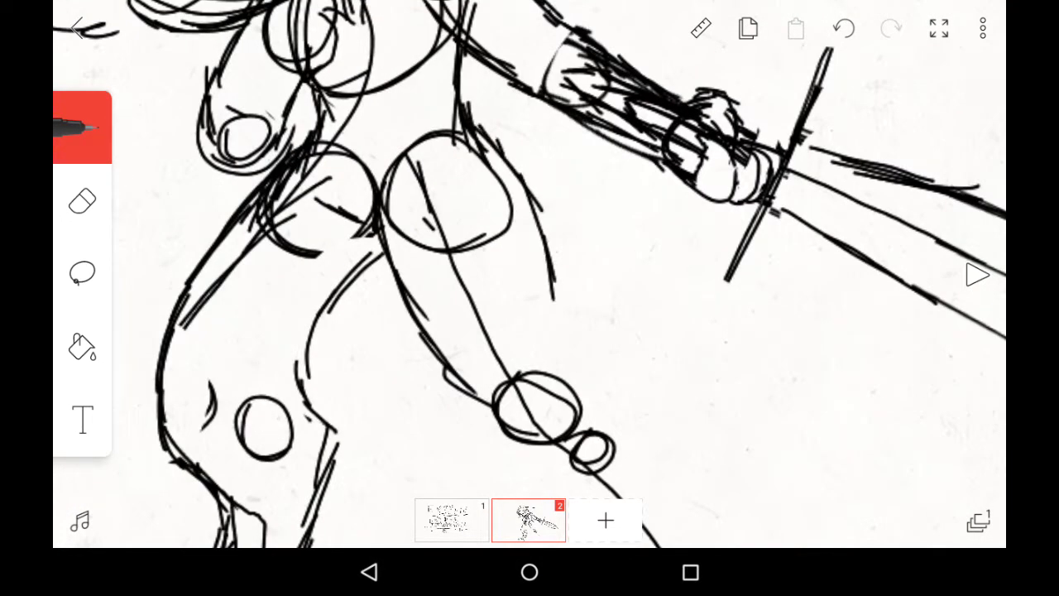
pyautogui.scroll(1, 530, 331)
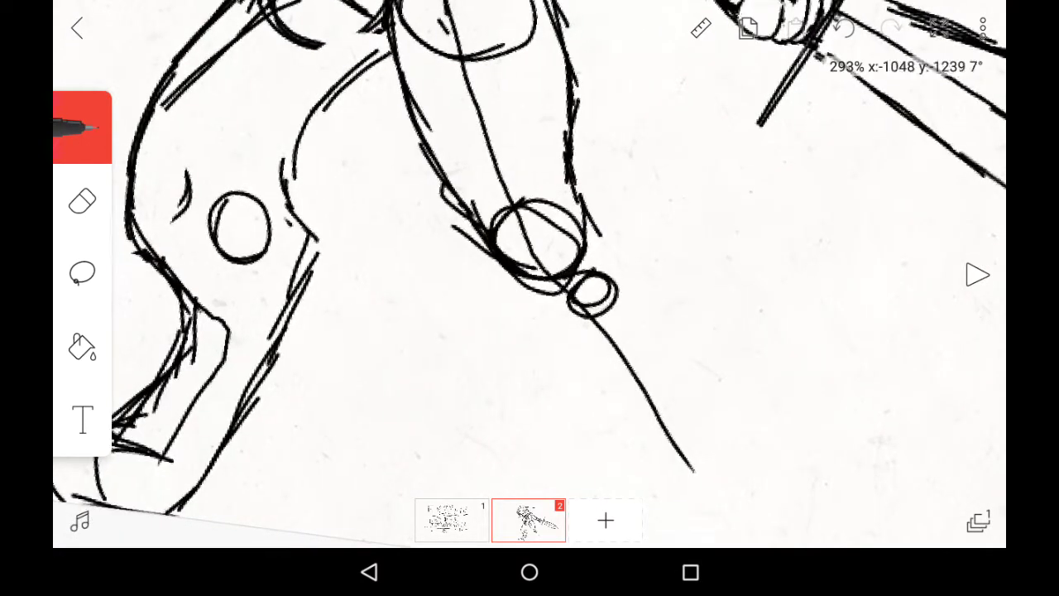
pyautogui.scroll(-1, 530, 248)
pyautogui.scroll(3, 530, 248)
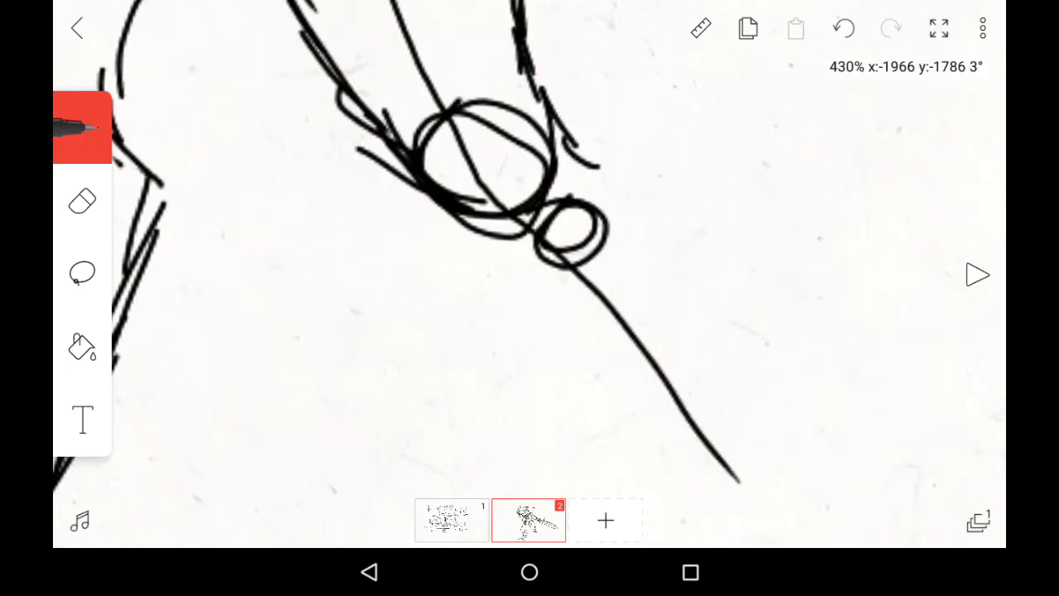
pyautogui.moveTo(600, 166); pyautogui.dragTo(628, 248)
pyautogui.moveTo(620, 202); pyautogui.dragTo(686, 377)
pyautogui.moveTo(666, 298); pyautogui.dragTo(736, 447)
pyautogui.scroll(-1, 529, 248)
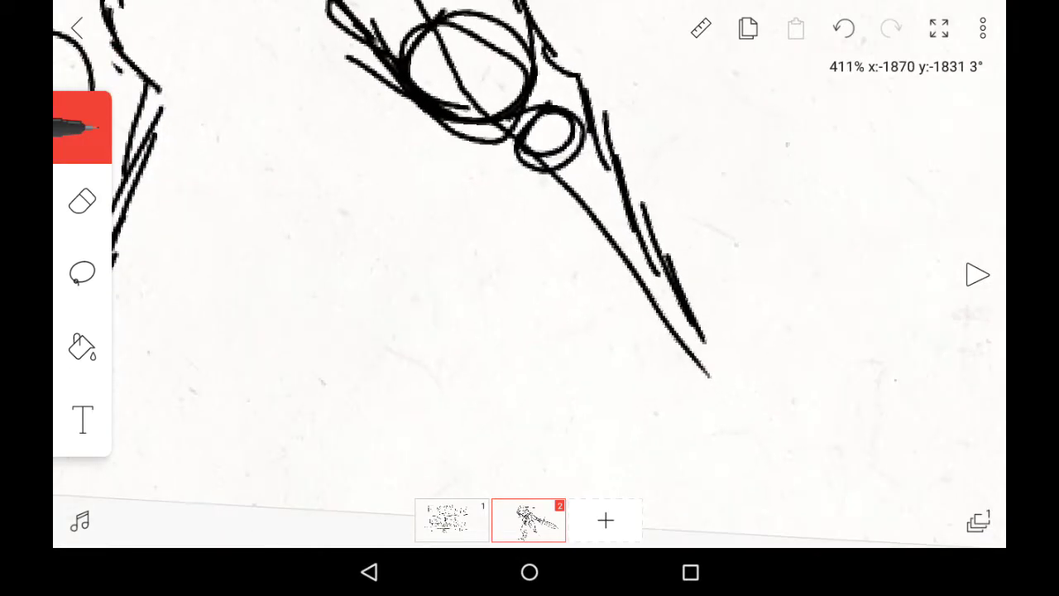
# - Draw the back shin's inner line down to the foot's toes
pyautogui.moveTo(475, 140); pyautogui.dragTo(529, 248)
pyautogui.moveTo(496, 199); pyautogui.dragTo(571, 372)
pyautogui.moveTo(534, 277)
pyautogui.mouseDown()
pyautogui.moveTo(563, 402)
pyautogui.moveTo(546, 265)
pyautogui.moveTo(503, 332)
pyautogui.mouseUp()
pyautogui.scroll(1, 530, 248)
pyautogui.moveTo(531, 304)
pyautogui.mouseDown()
pyautogui.moveTo(511, 338)
pyautogui.moveTo(647, 335)
pyautogui.mouseUp()
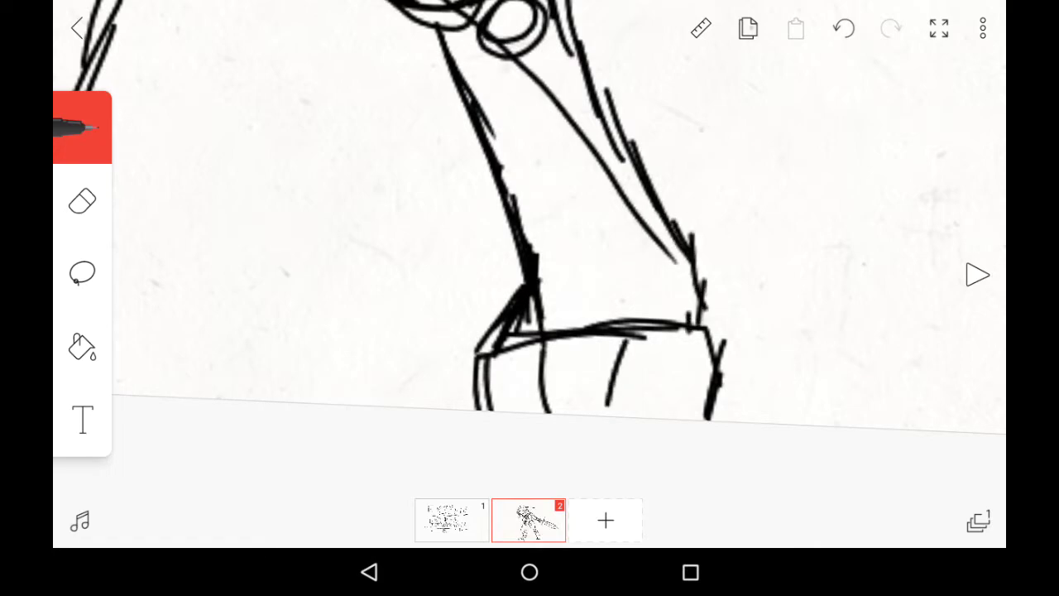
pyautogui.scroll(-5, 529, 248)
pyautogui.scroll(-5, 530, 248)
pyautogui.scroll(-5, 529, 248)
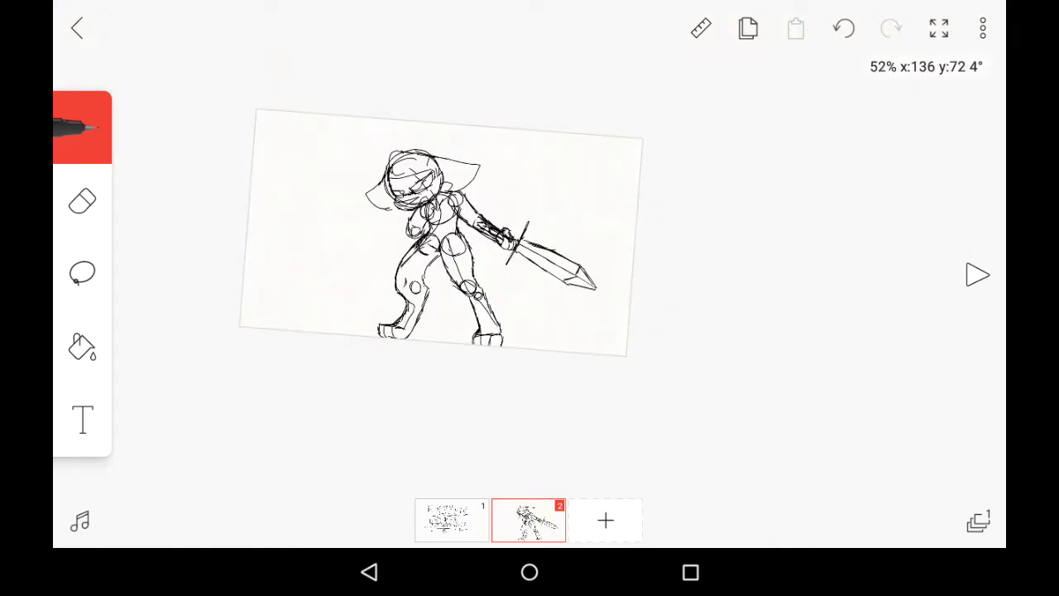
pyautogui.scroll(1, 530, 248)
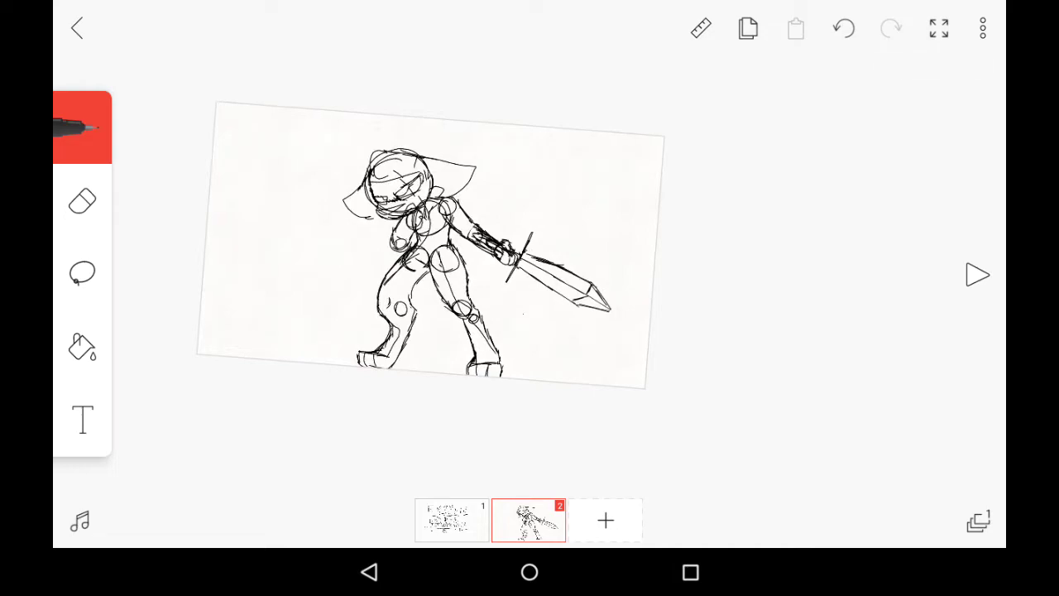
pyautogui.scroll(2, 529, 248)
pyautogui.scroll(1, 529, 248)
pyautogui.scroll(2, 529, 248)
pyautogui.scroll(-3, 530, 248)
pyautogui.scroll(-2, 530, 248)
pyautogui.scroll(2, 529, 248)
pyautogui.scroll(1, 529, 249)
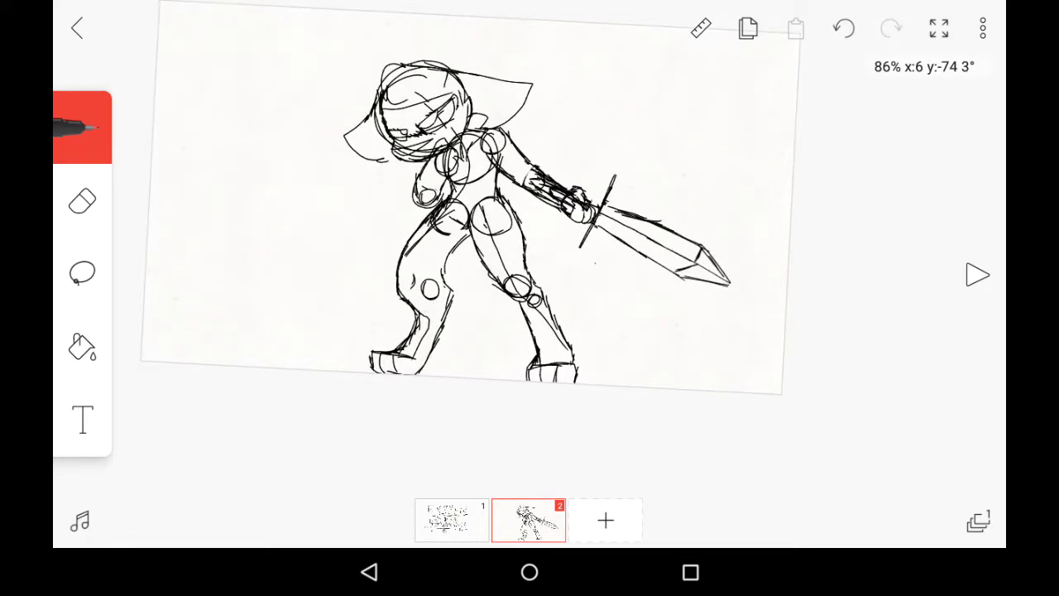
pyautogui.scroll(1, 529, 248)
pyautogui.scroll(1, 529, 248)
pyautogui.scroll(1, 530, 248)
pyautogui.scroll(2, 530, 248)
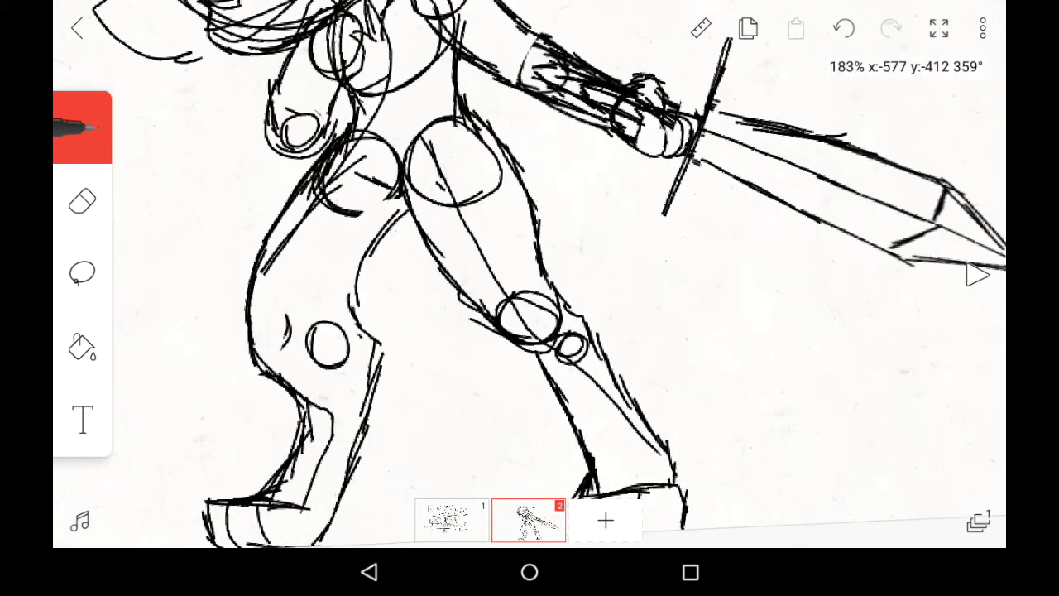
pyautogui.scroll(1, 530, 248)
# - Stroke a back-thigh contour and lower-leg line, then draw the pointed tail between the legs
pyautogui.moveTo(465, 108); pyautogui.dragTo(568, 187)
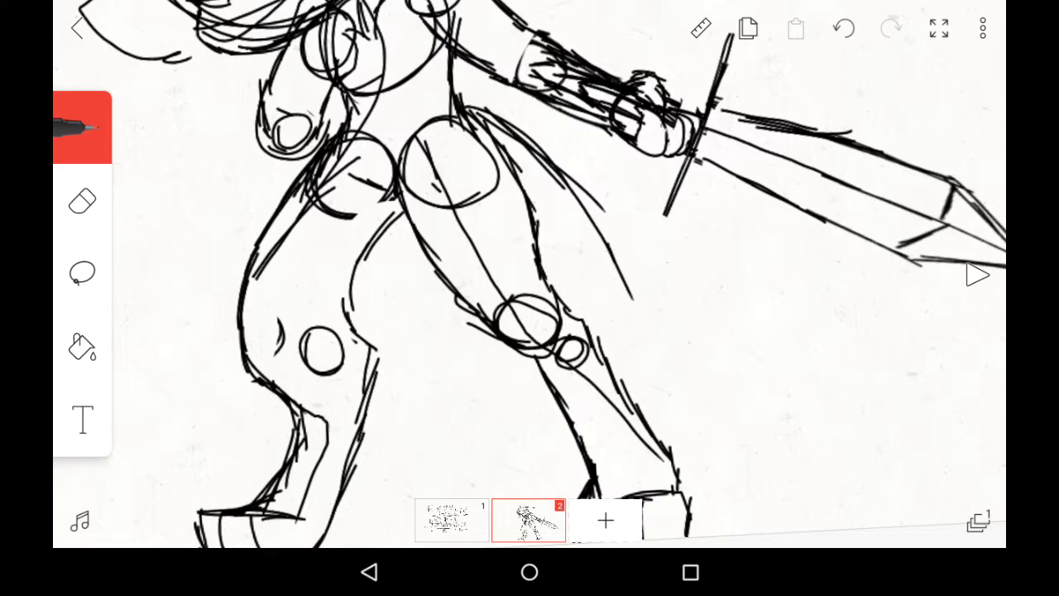
pyautogui.scroll(1, 530, 248)
pyautogui.moveTo(619, 313); pyautogui.dragTo(610, 331)
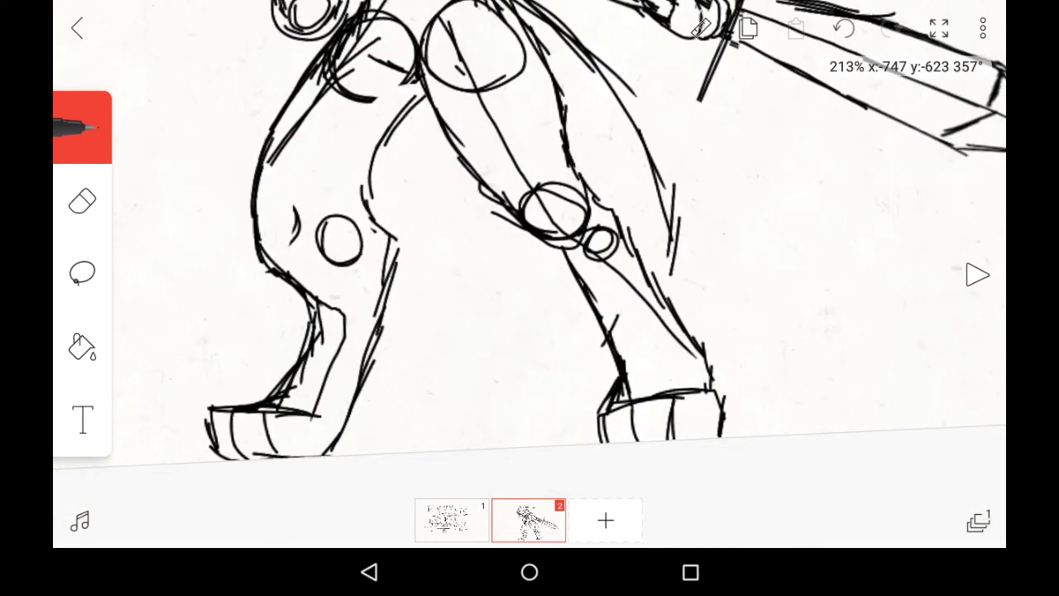
pyautogui.moveTo(670, 273); pyautogui.dragTo(654, 323)
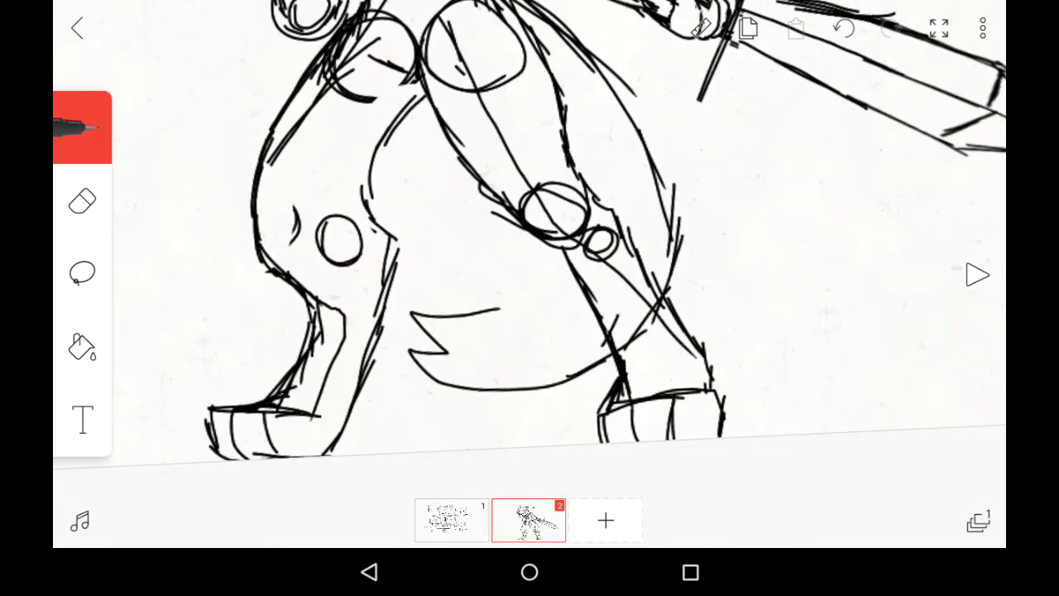
pyautogui.scroll(-3, 530, 248)
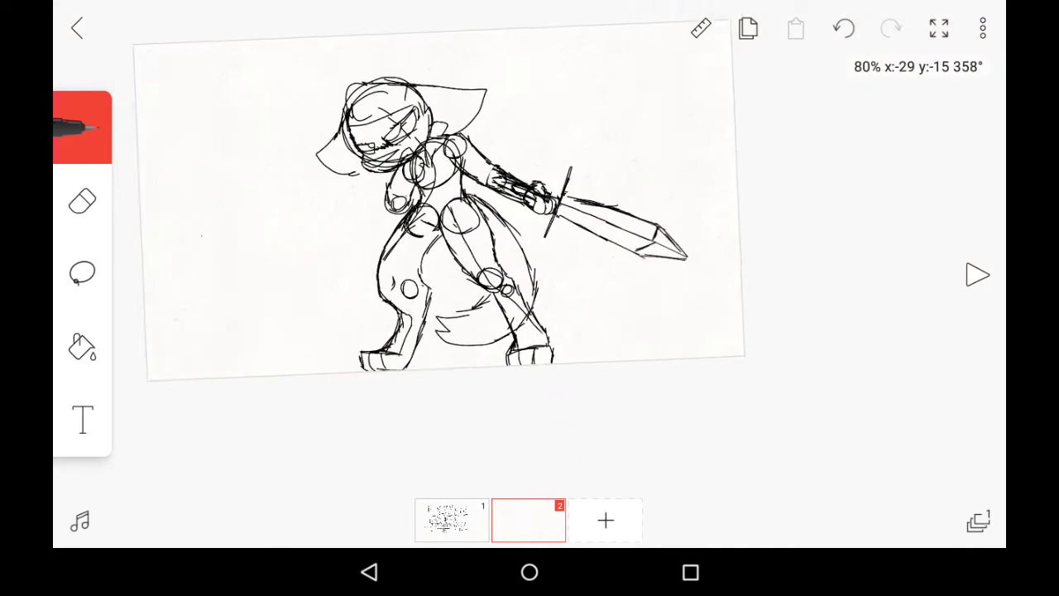
pyautogui.scroll(1, 530, 248)
pyautogui.scroll(2, 464, 273)
pyautogui.scroll(1, 463, 273)
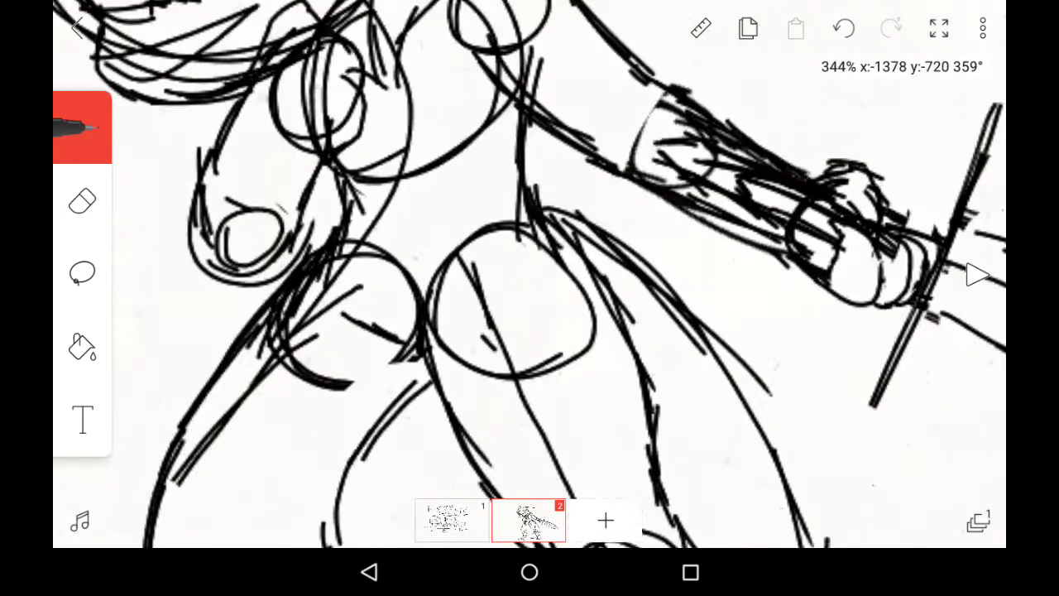
# - Add contour strokes across the torso and chest circle and around the bent arm
pyautogui.moveTo(529, 178); pyautogui.dragTo(554, 222)
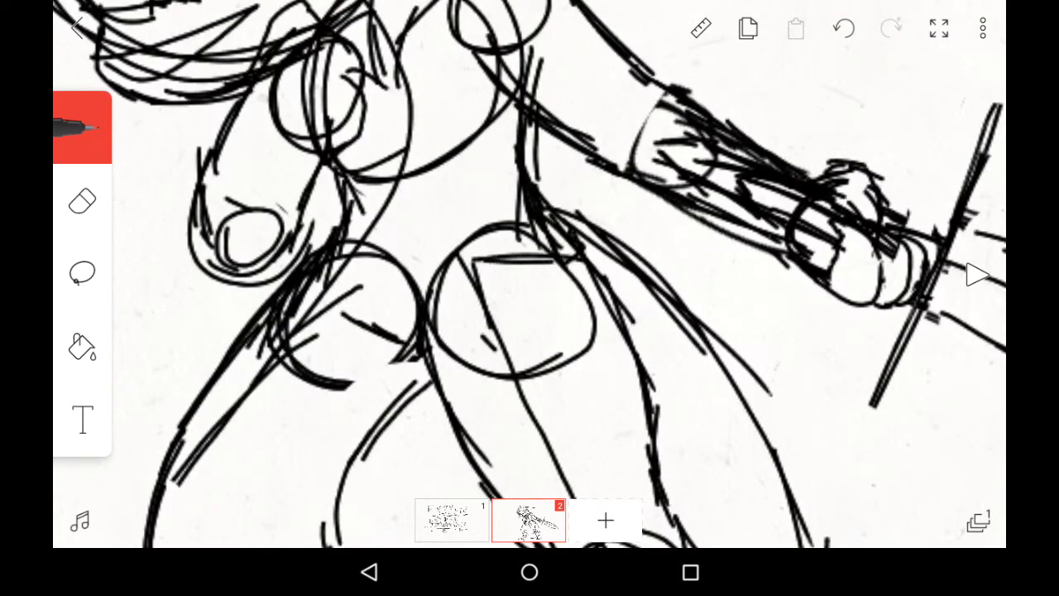
pyautogui.scroll(2, 529, 248)
pyautogui.scroll(-2, 529, 249)
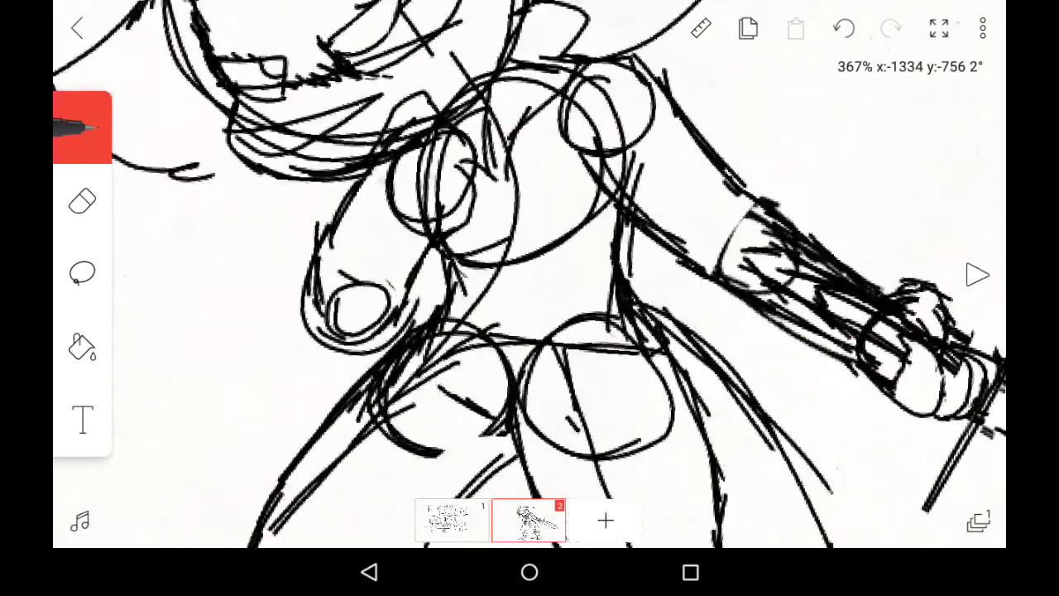
pyautogui.scroll(1, 530, 248)
pyautogui.moveTo(406, 141); pyautogui.dragTo(480, 203)
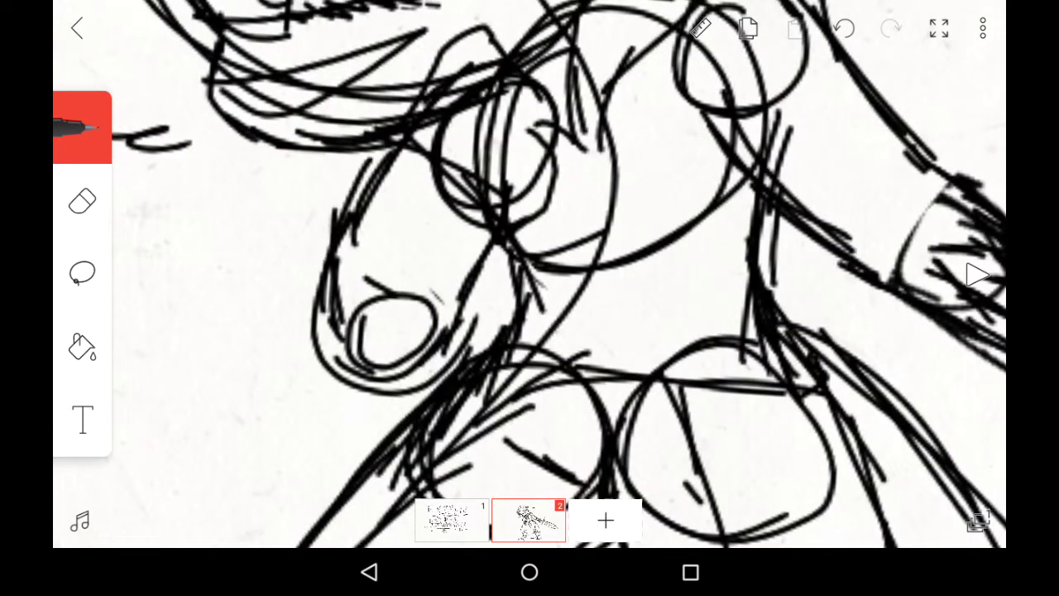
pyautogui.scroll(1, 530, 248)
pyautogui.scroll(1, 529, 248)
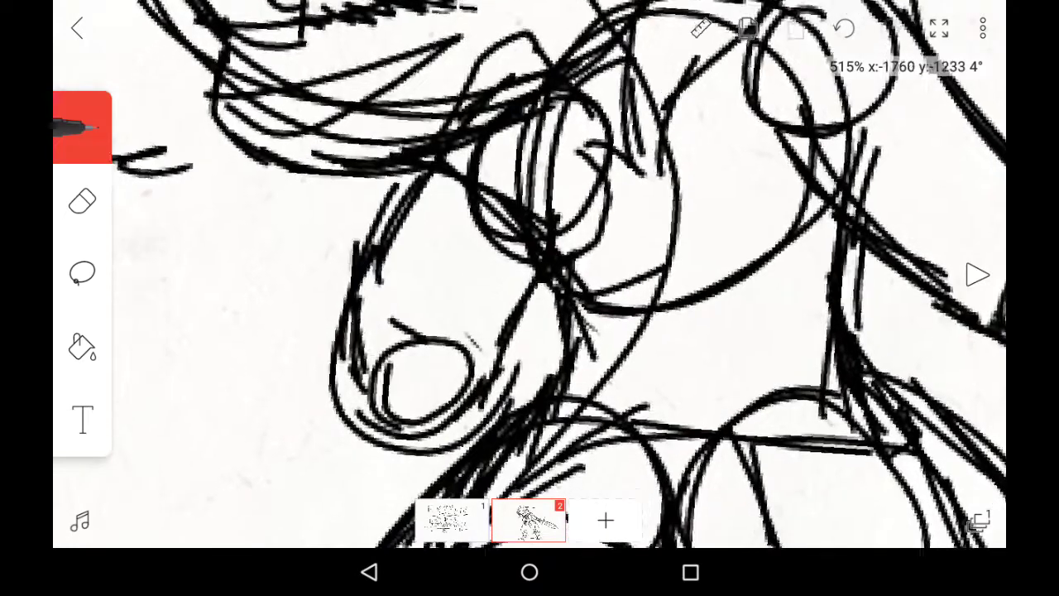
pyautogui.scroll(1, 529, 248)
pyautogui.moveTo(563, 236); pyautogui.dragTo(459, 352)
pyautogui.moveTo(459, 74); pyautogui.dragTo(327, 277)
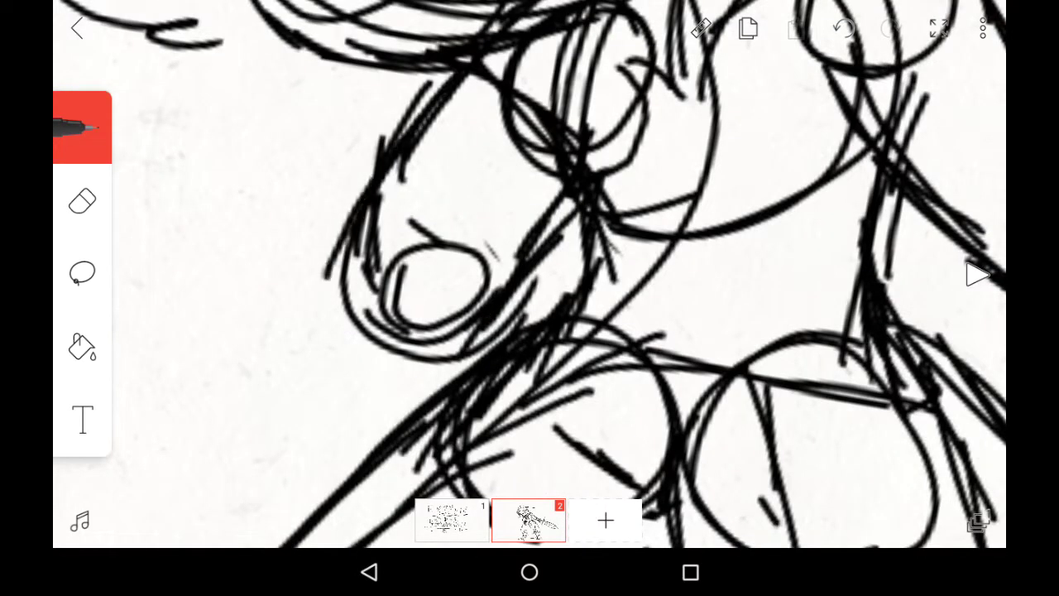
pyautogui.scroll(-2, 529, 248)
pyautogui.scroll(-2, 530, 249)
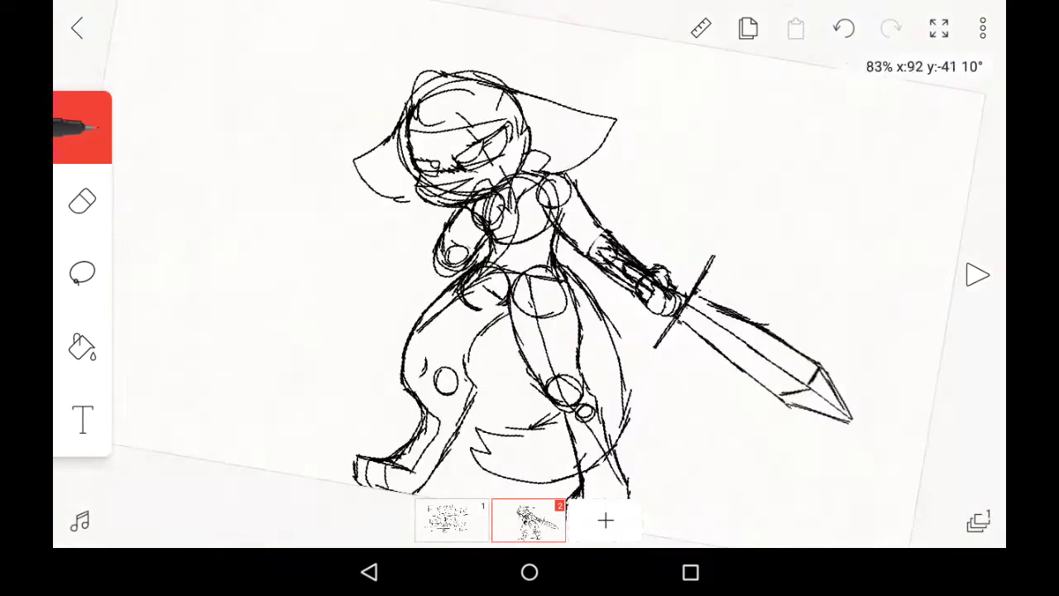
pyautogui.scroll(-1, 529, 248)
pyautogui.scroll(1, 529, 248)
pyautogui.scroll(1, 530, 248)
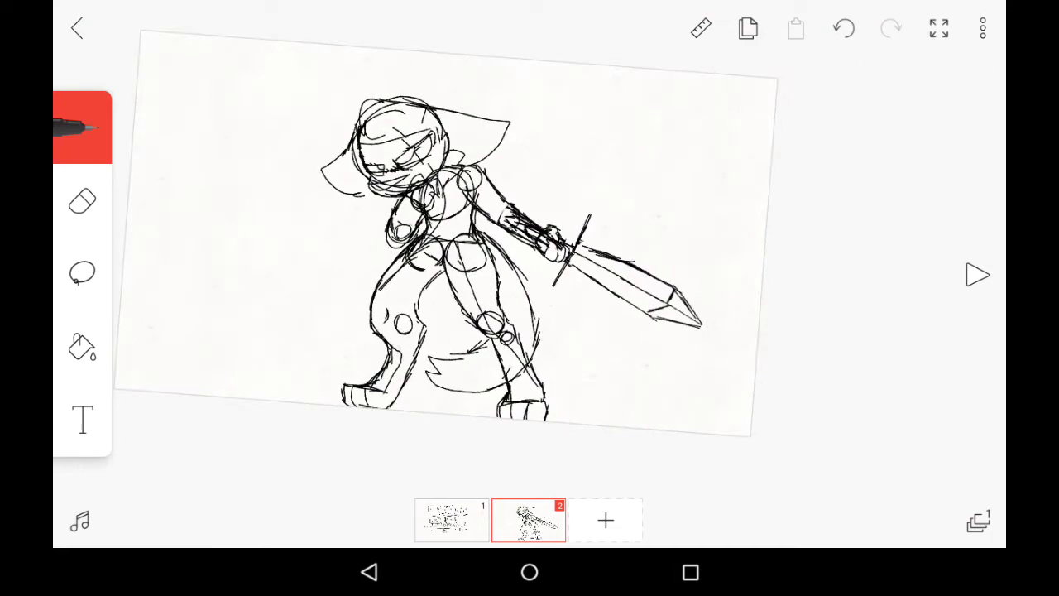
pyautogui.scroll(1, 530, 248)
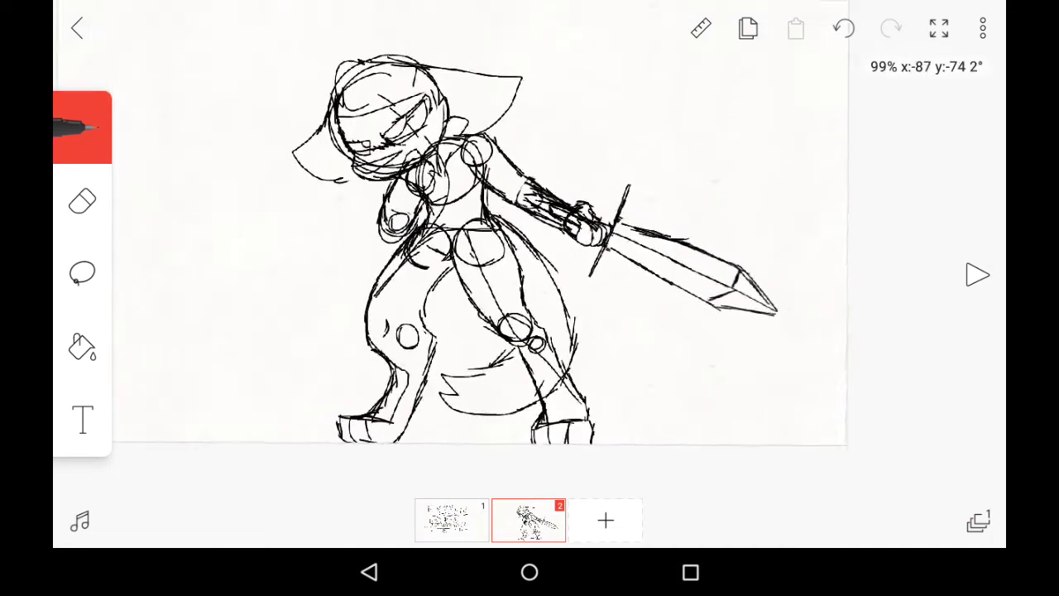
pyautogui.scroll(1, 529, 249)
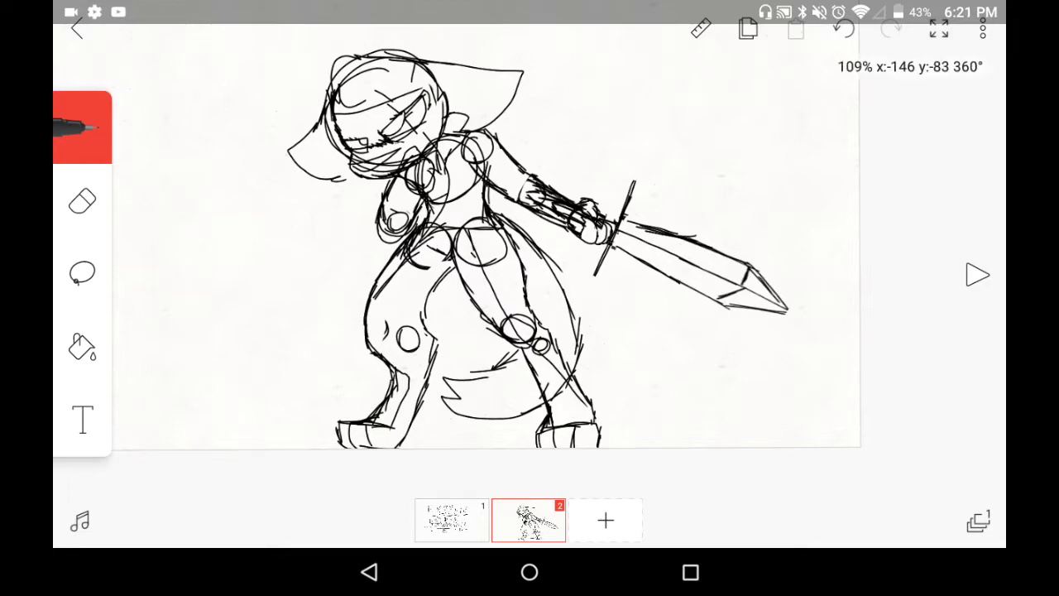
pyautogui.scroll(-3, 530, 249)
pyautogui.scroll(4, 530, 248)
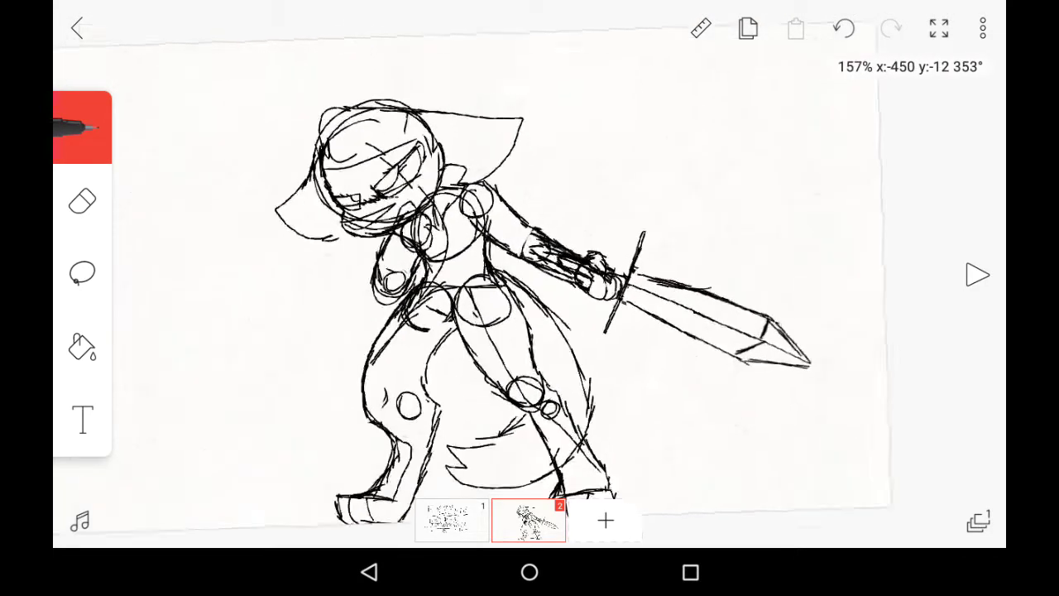
pyautogui.scroll(8, 529, 249)
# - Add short sketchy strokes along the sword arm's upper edge, forearm and lower edge
pyautogui.moveTo(529, 248); pyautogui.dragTo(463, 298)
pyautogui.moveTo(397, 99); pyautogui.dragTo(604, 215)
pyautogui.scroll(-1, 530, 248)
pyautogui.moveTo(529, 158); pyautogui.dragTo(661, 240)
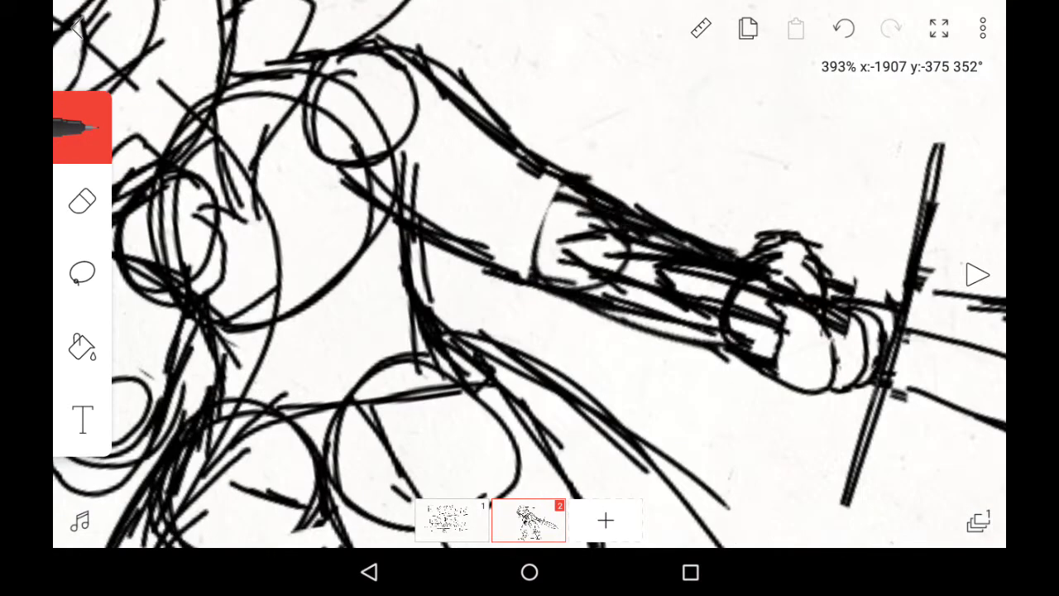
pyautogui.scroll(2, 529, 249)
pyautogui.moveTo(629, 153)
pyautogui.mouseDown()
pyautogui.moveTo(700, 157)
pyautogui.moveTo(765, 236)
pyautogui.mouseUp()
pyautogui.scroll(2, 530, 249)
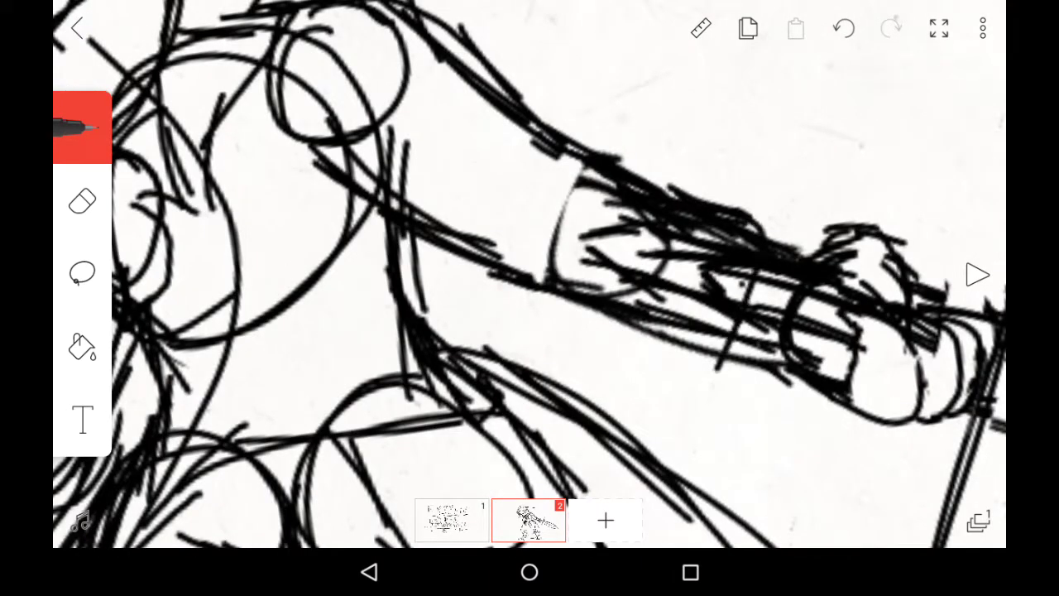
pyautogui.moveTo(748, 282); pyautogui.dragTo(699, 414)
pyautogui.moveTo(460, 241)
pyautogui.mouseDown()
pyautogui.moveTo(591, 343)
pyautogui.moveTo(718, 389)
pyautogui.mouseUp()
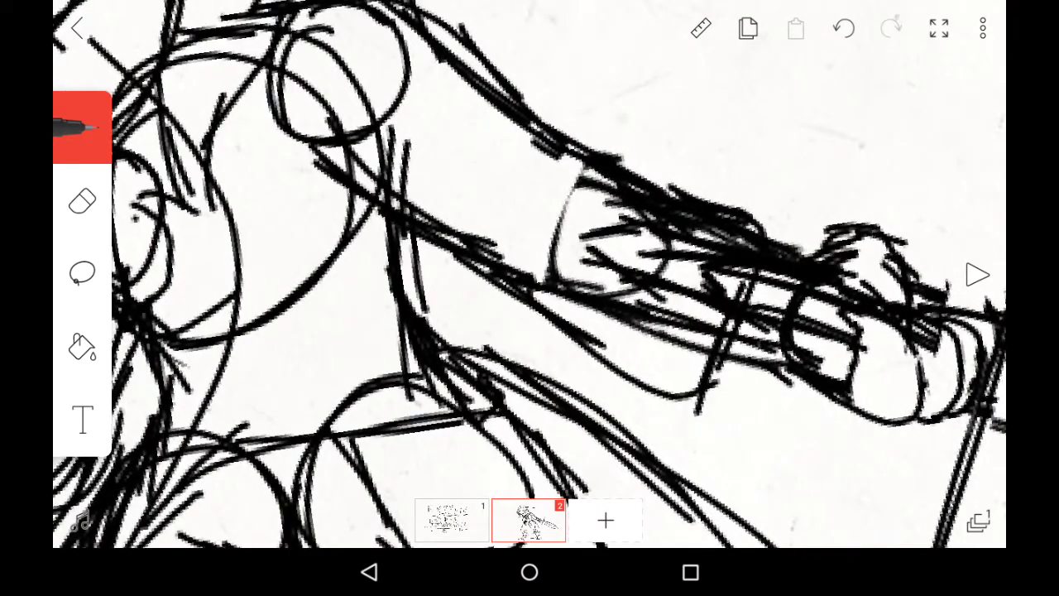
pyautogui.scroll(-5, 530, 273)
pyautogui.scroll(-4, 529, 248)
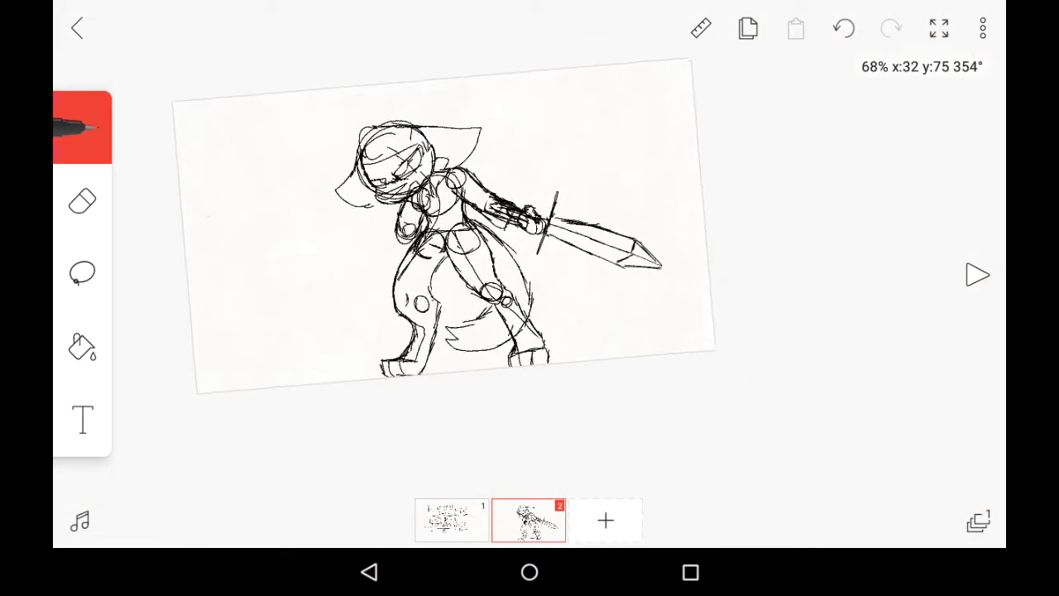
pyautogui.scroll(-2, 529, 224)
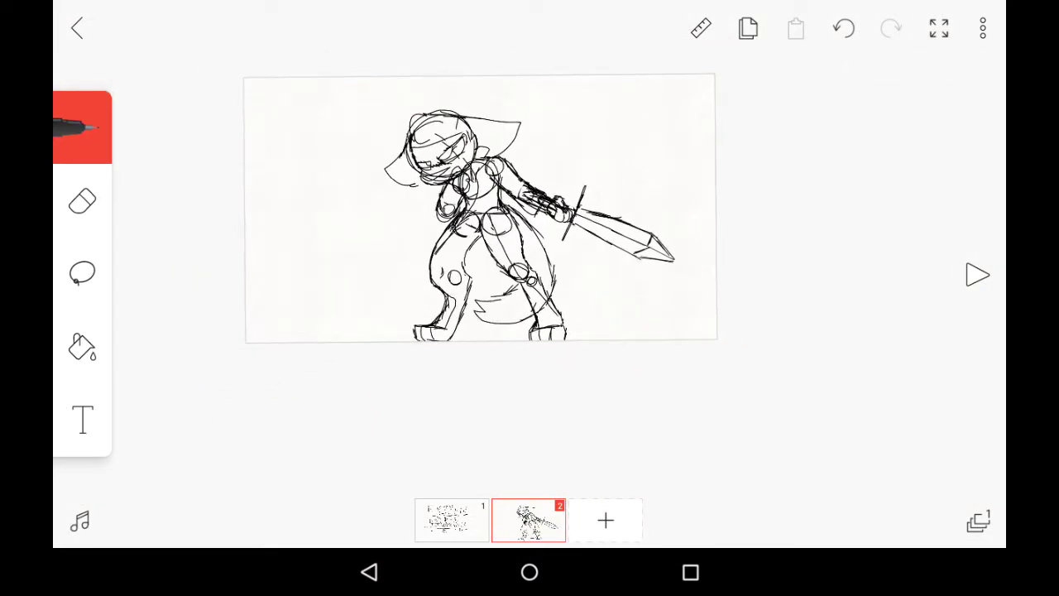
pyautogui.scroll(4, 530, 224)
pyautogui.scroll(1, 530, 224)
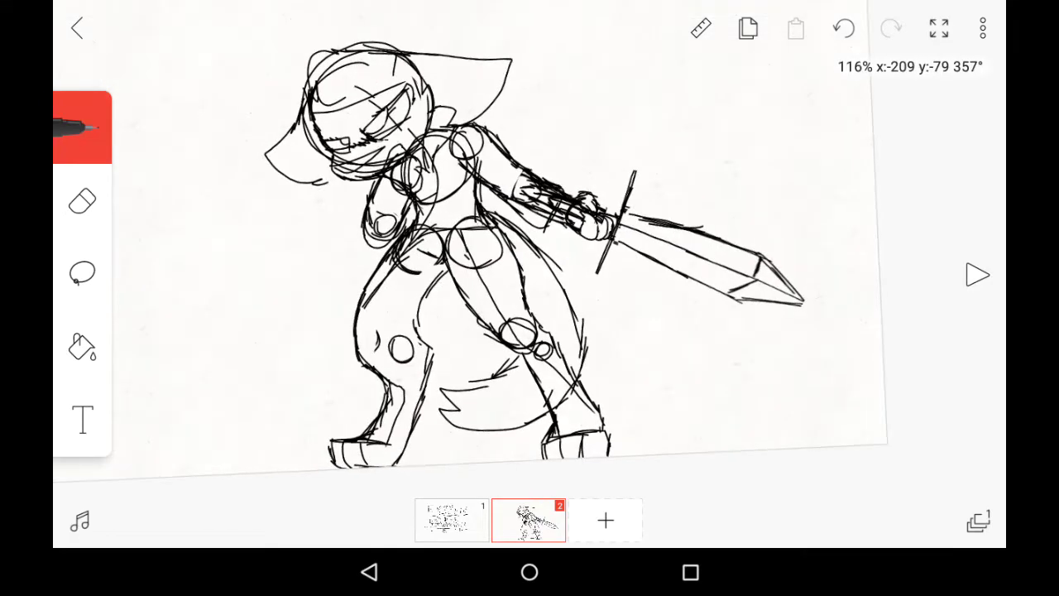
pyautogui.scroll(-2, 529, 223)
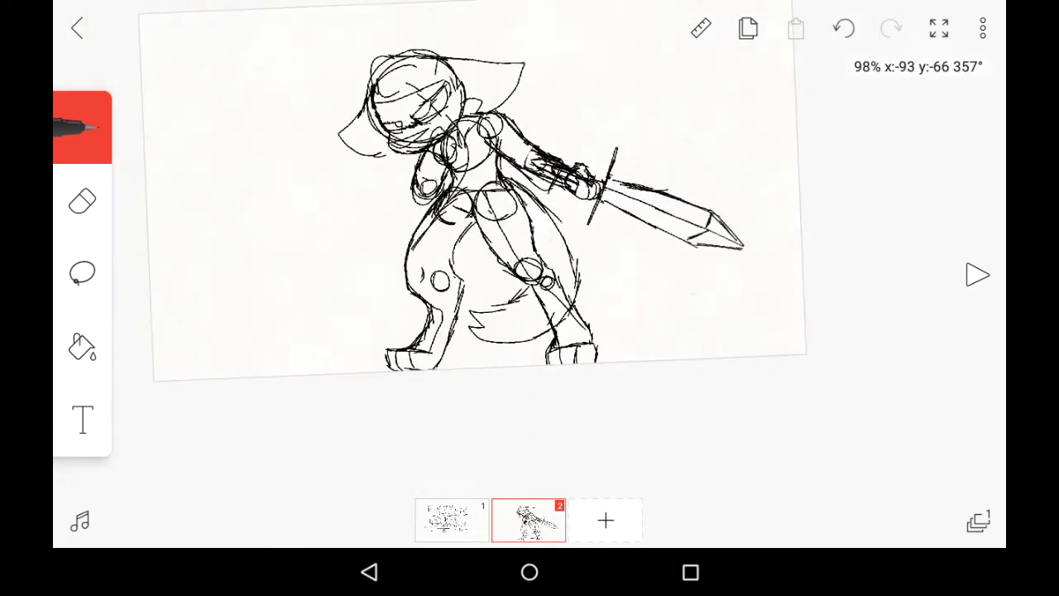
pyautogui.scroll(-1, 529, 223)
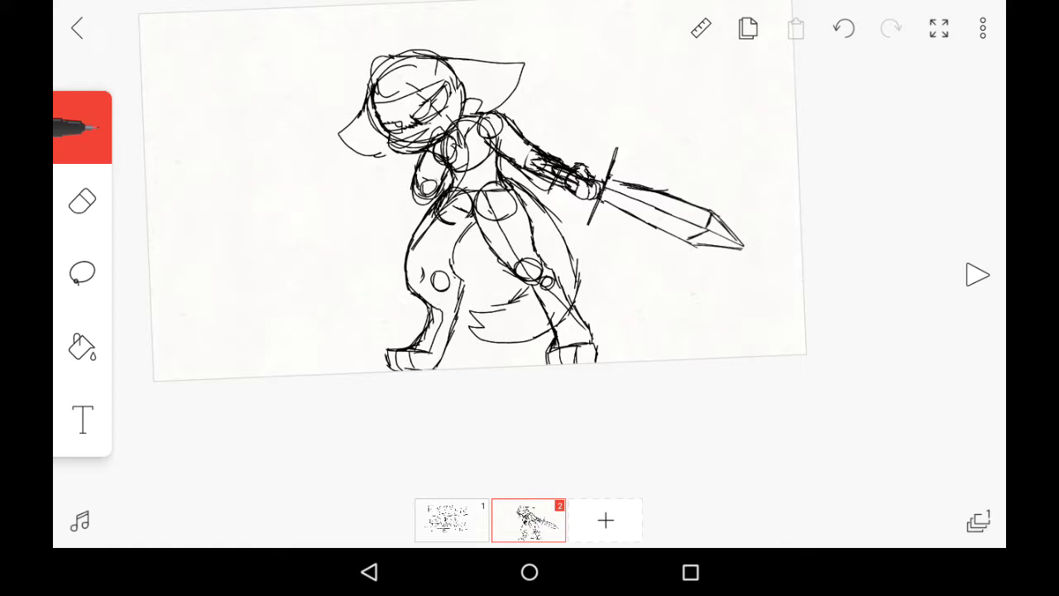
pyautogui.scroll(-3, 529, 224)
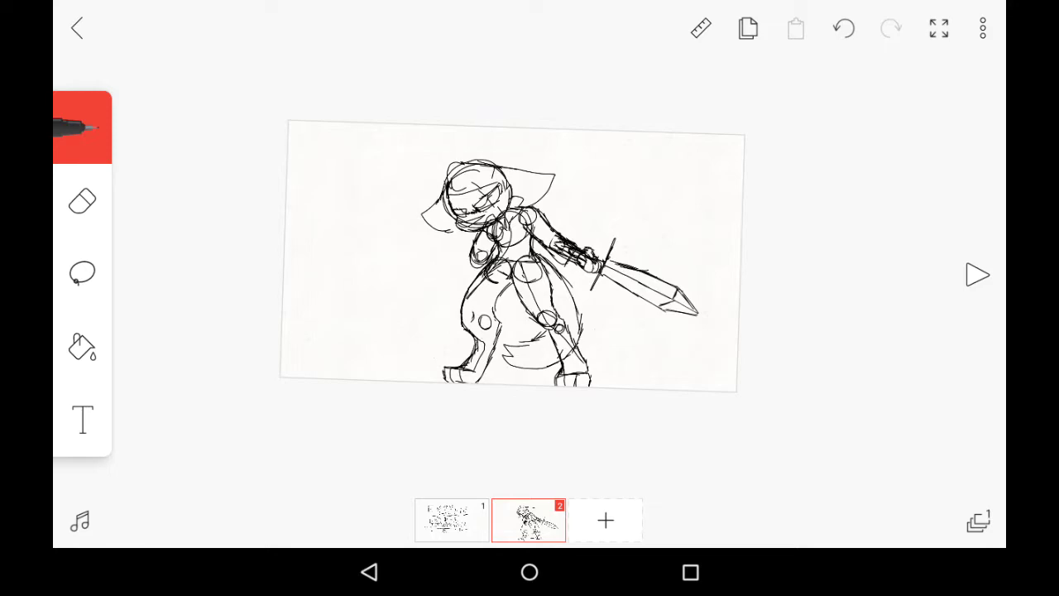
pyautogui.scroll(2, 513, 256)
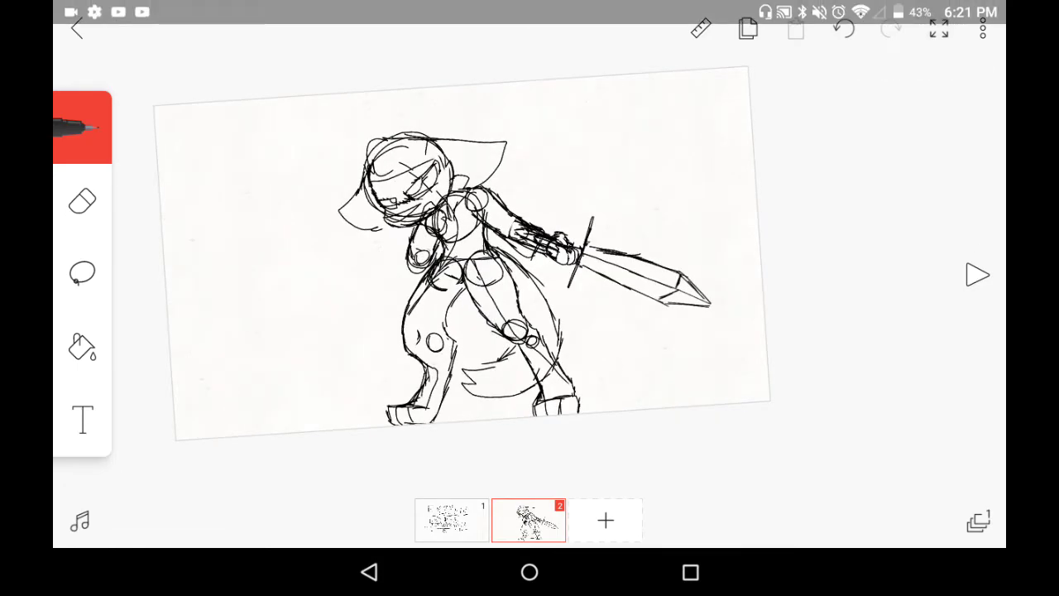
# - Pull the tablet's notification shade down over the finished sketch
pyautogui.moveTo(529, 12); pyautogui.dragTo(529, 331)
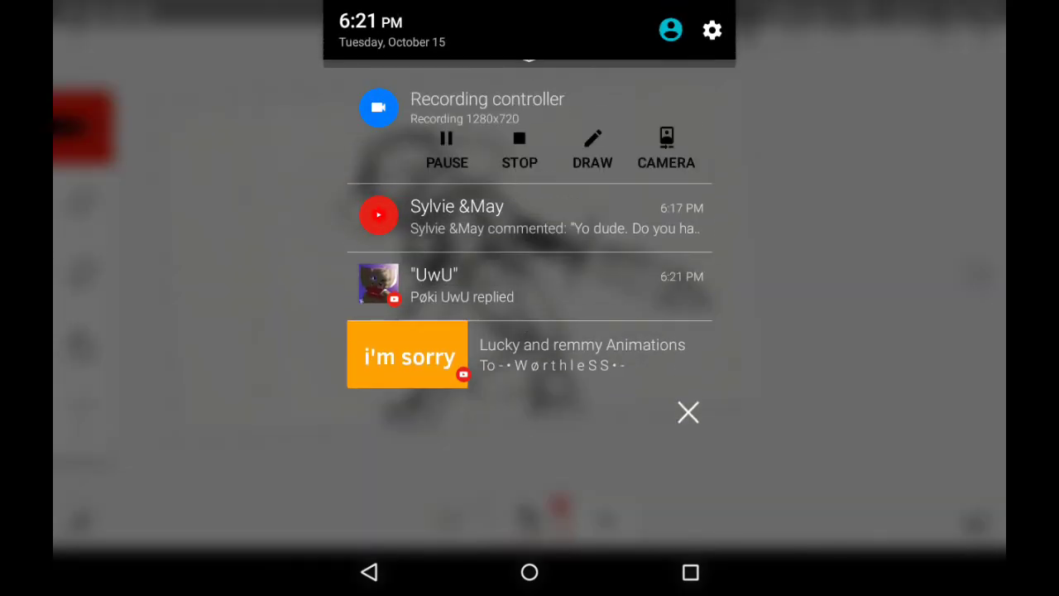